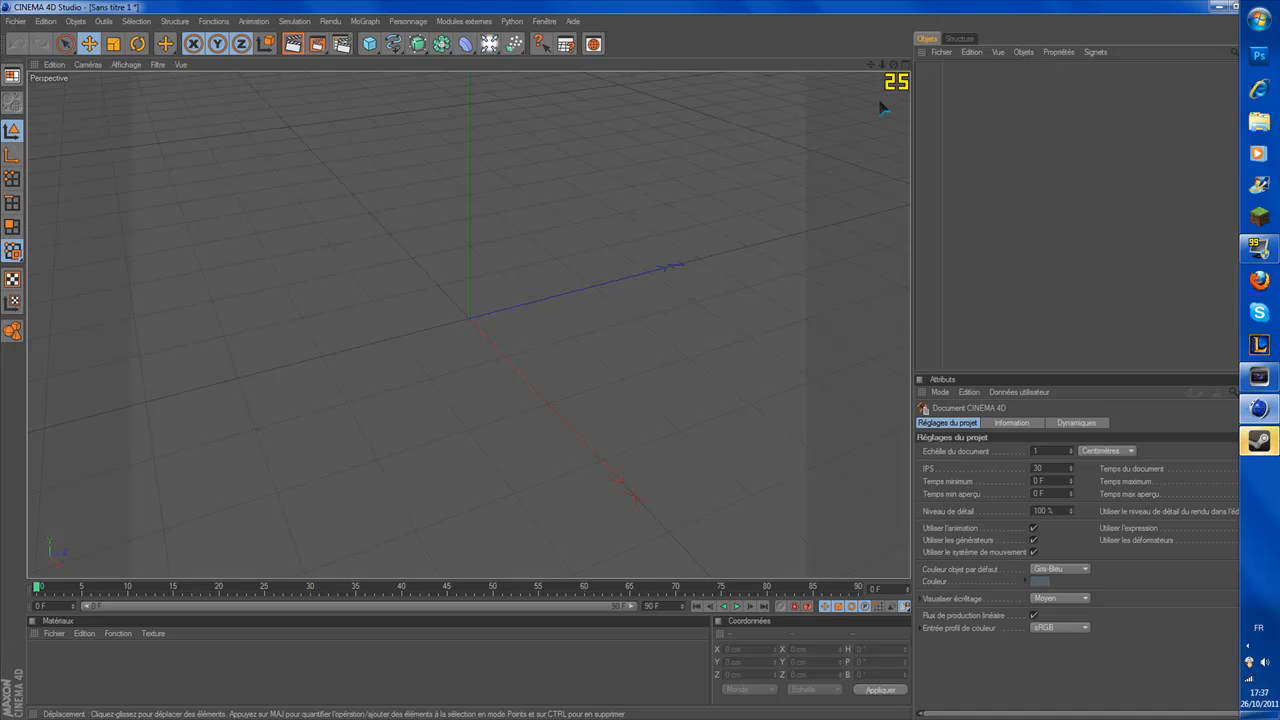
# - Close the open Steam window
pyautogui.moveTo(894, 64); pyautogui.dragTo(745, 196)
pyautogui.rightClick(1259, 441)
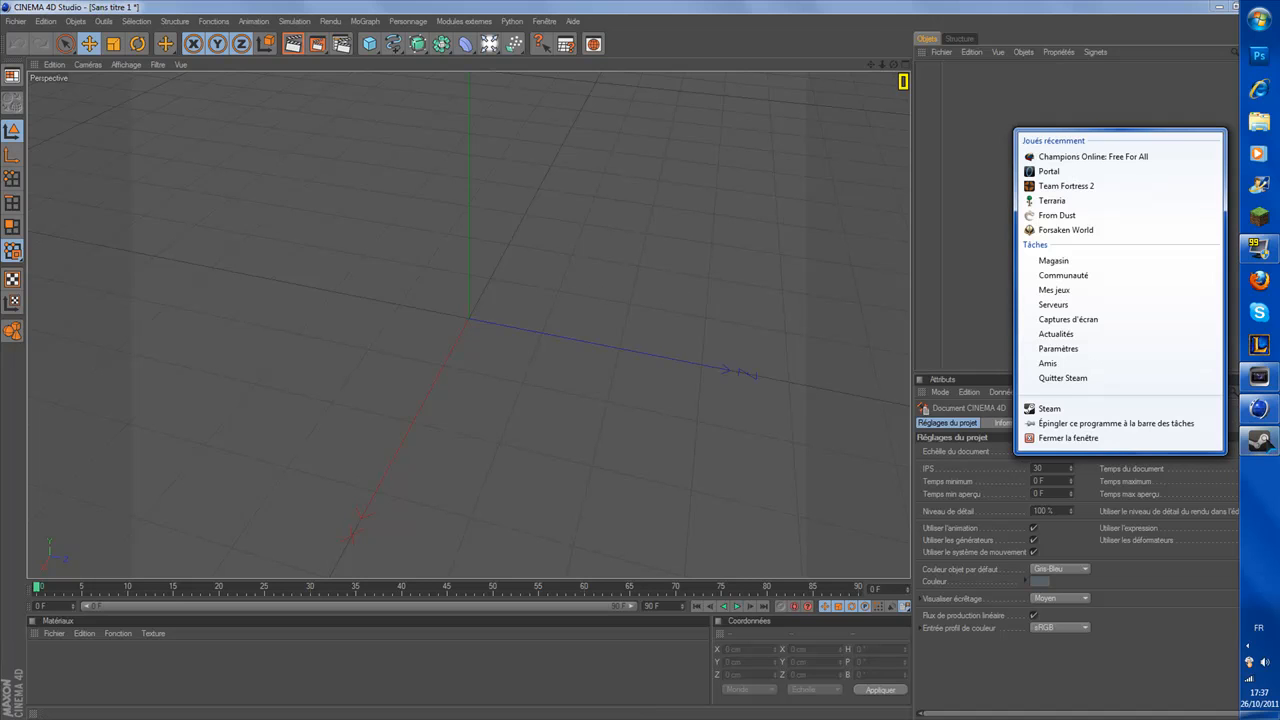
pyautogui.click(1070, 438)
# - Examine the empty scene's axes and ground grid in the perspective view from several angles and distances
pyautogui.moveTo(895, 64); pyautogui.dragTo(845, 52)
pyautogui.scroll(-3, 647, 333)
pyautogui.scroll(-2, 663, 215)
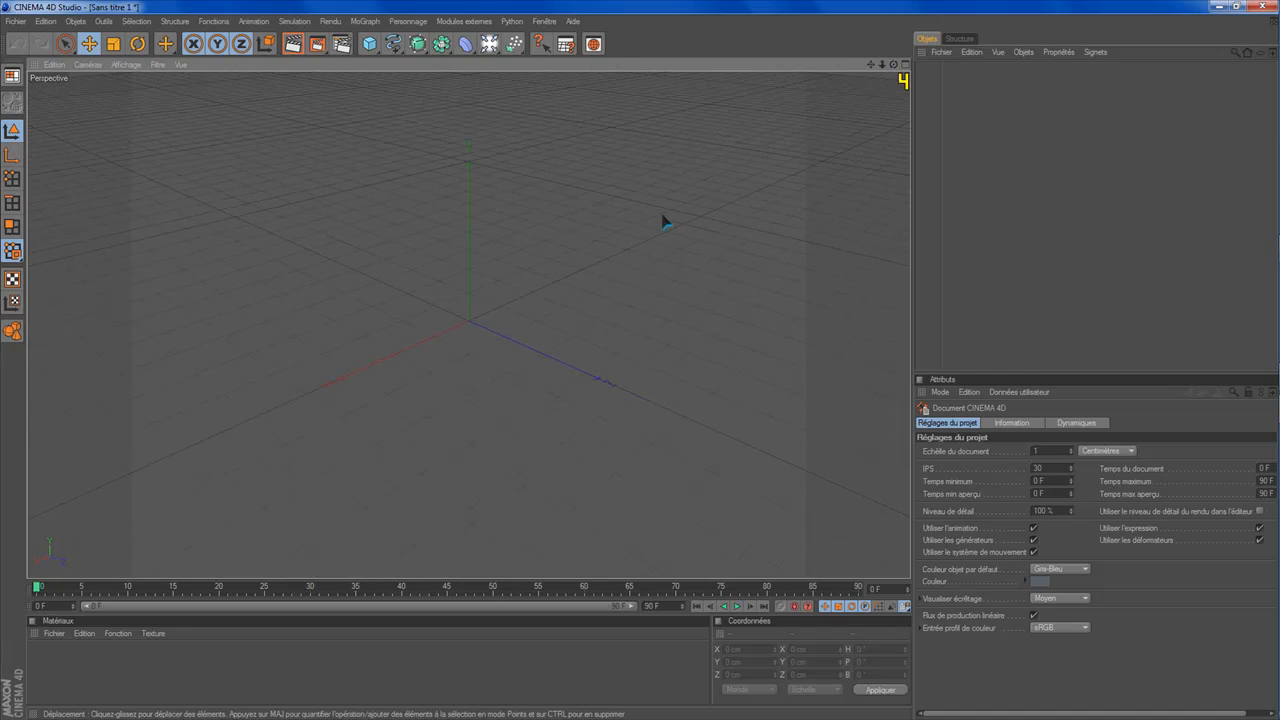
pyautogui.moveTo(870, 65); pyautogui.dragTo(911, 49)
pyautogui.moveTo(895, 65); pyautogui.dragTo(904, 40)
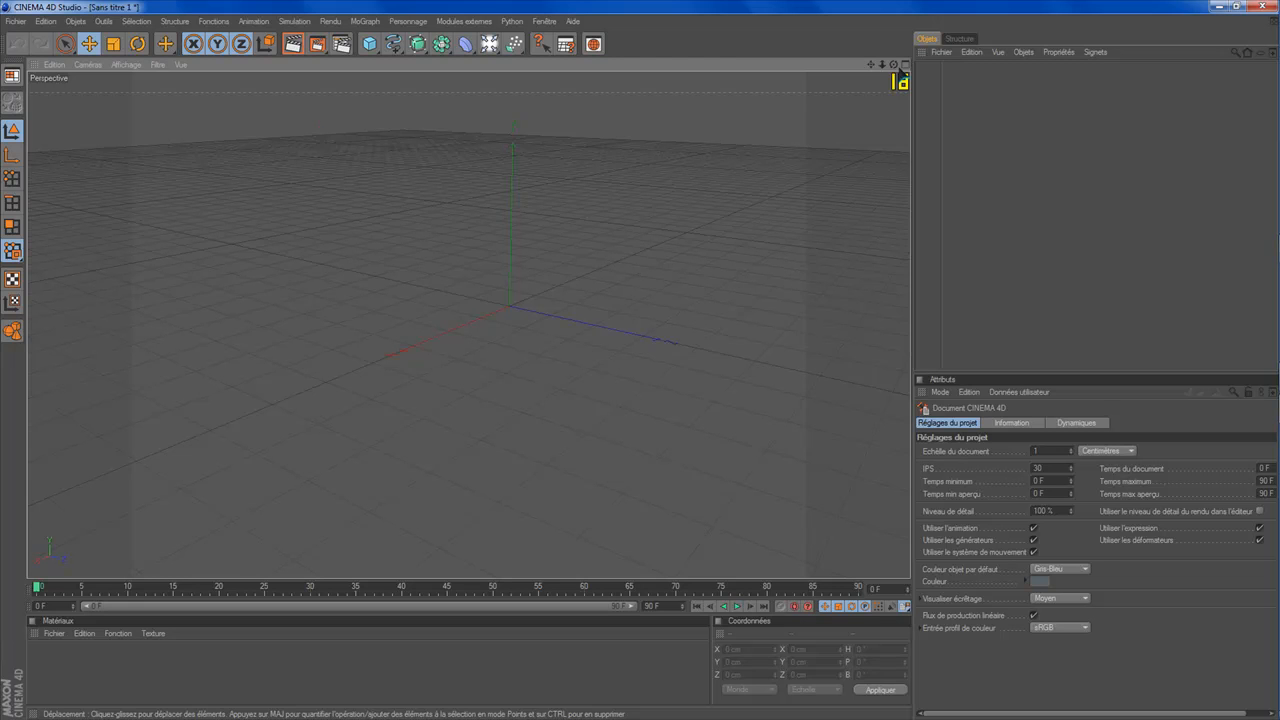
pyautogui.moveTo(871, 64); pyautogui.dragTo(786, 146)
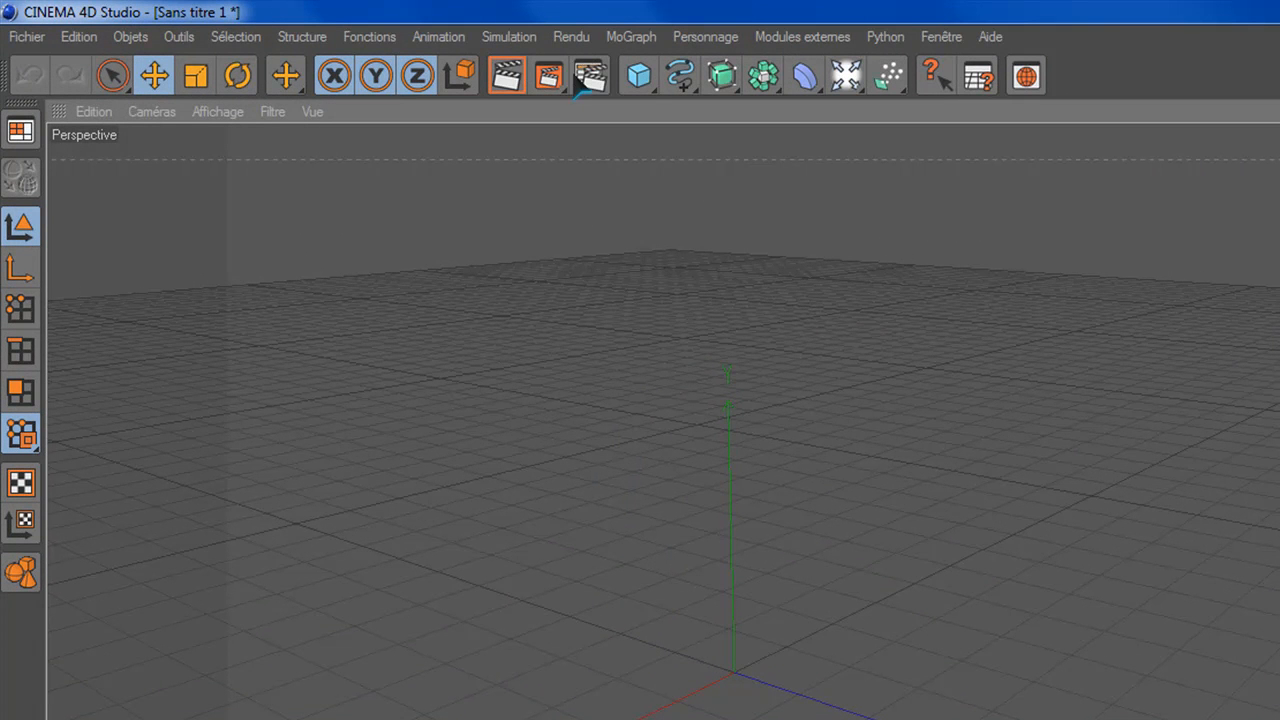
pyautogui.moveTo(1094, 249); pyautogui.dragTo(1264, 215)
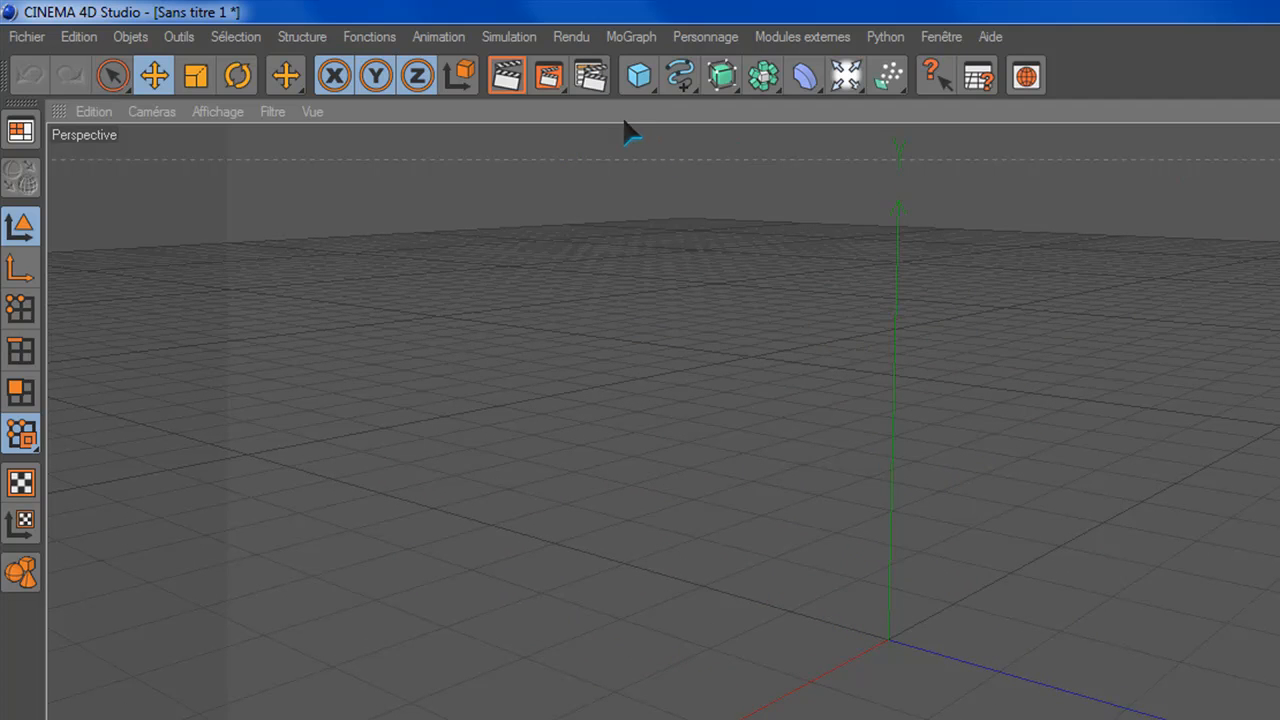
# - Render the perspective view with a default test cube and delete the cube
pyautogui.click(513, 77)
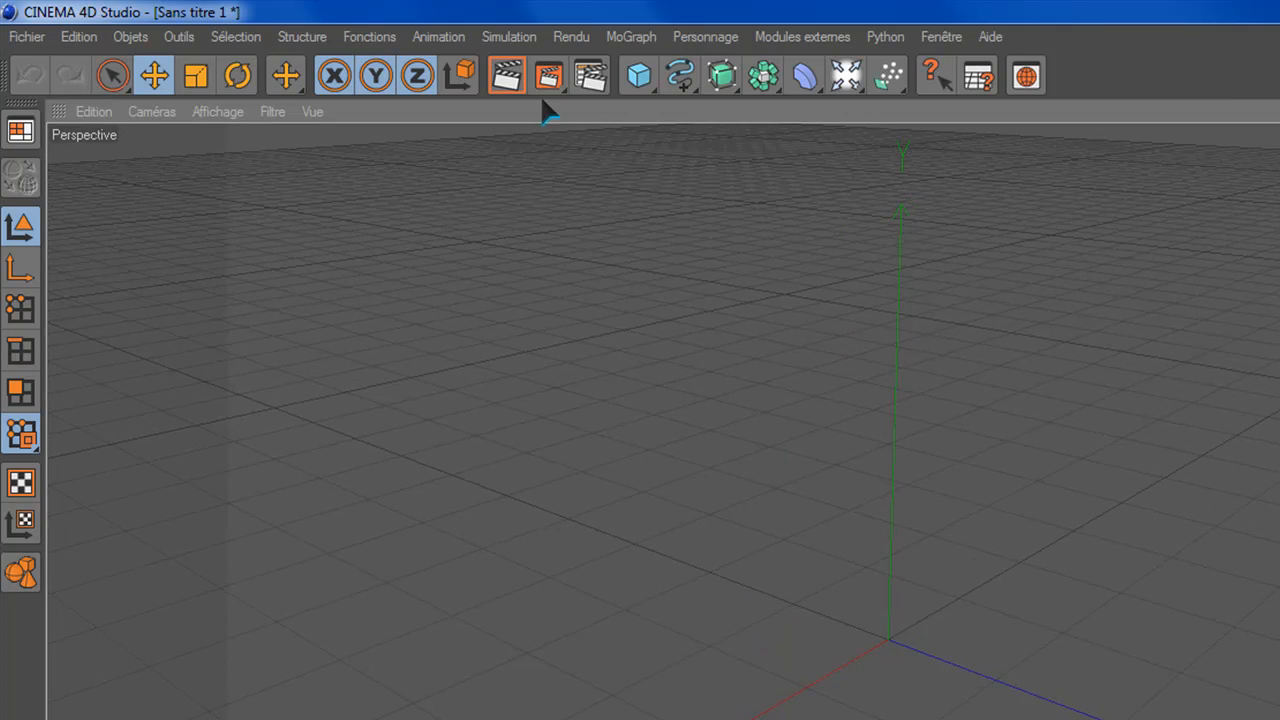
pyautogui.click(650, 85)
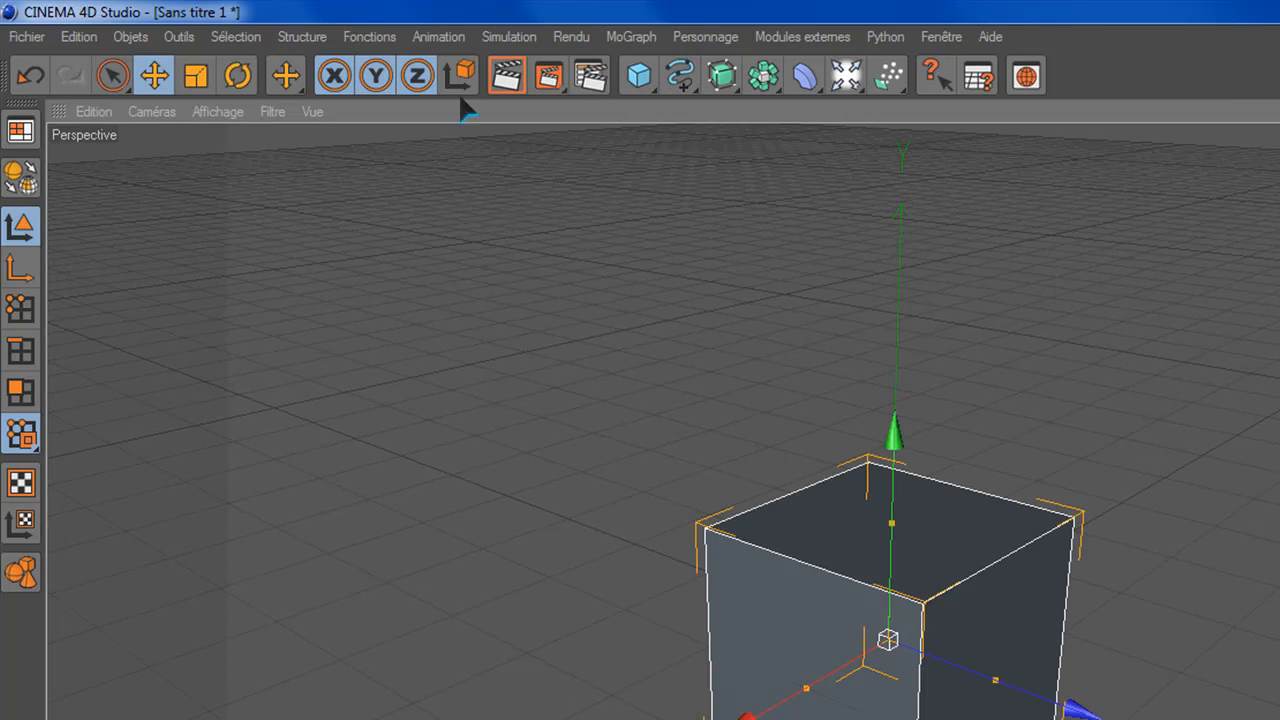
pyautogui.click(503, 77)
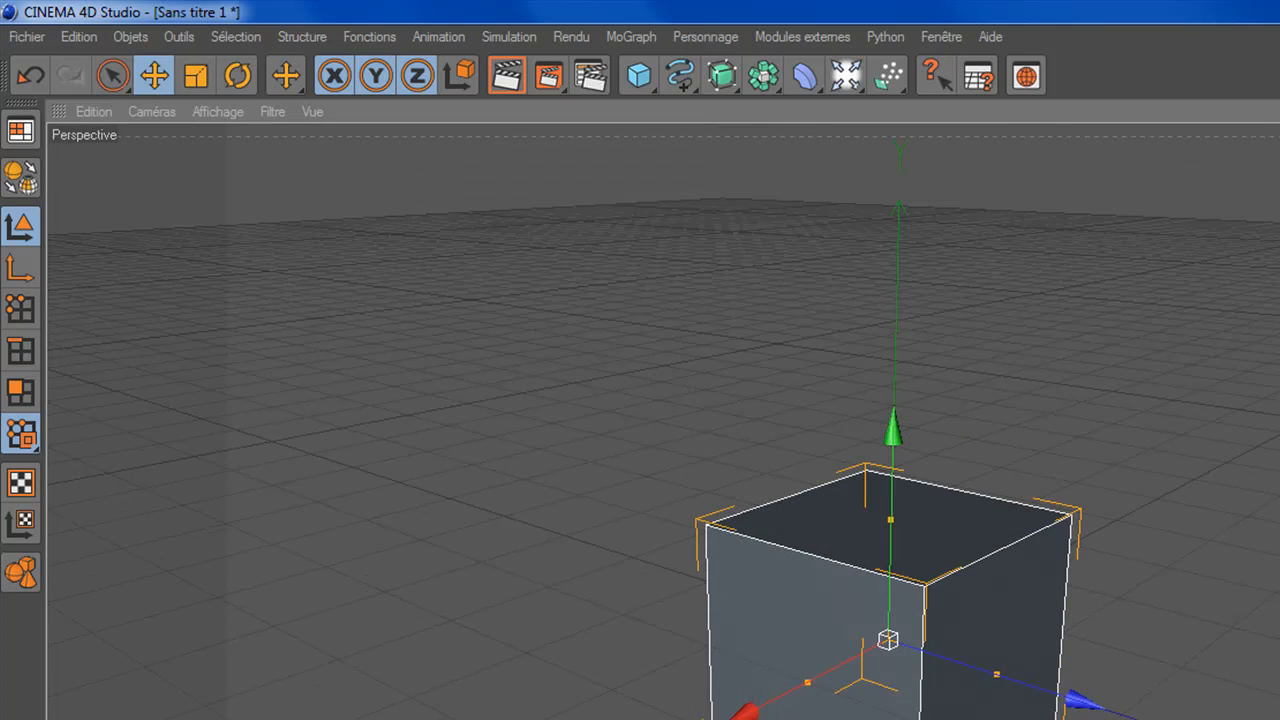
pyautogui.press('Delete')
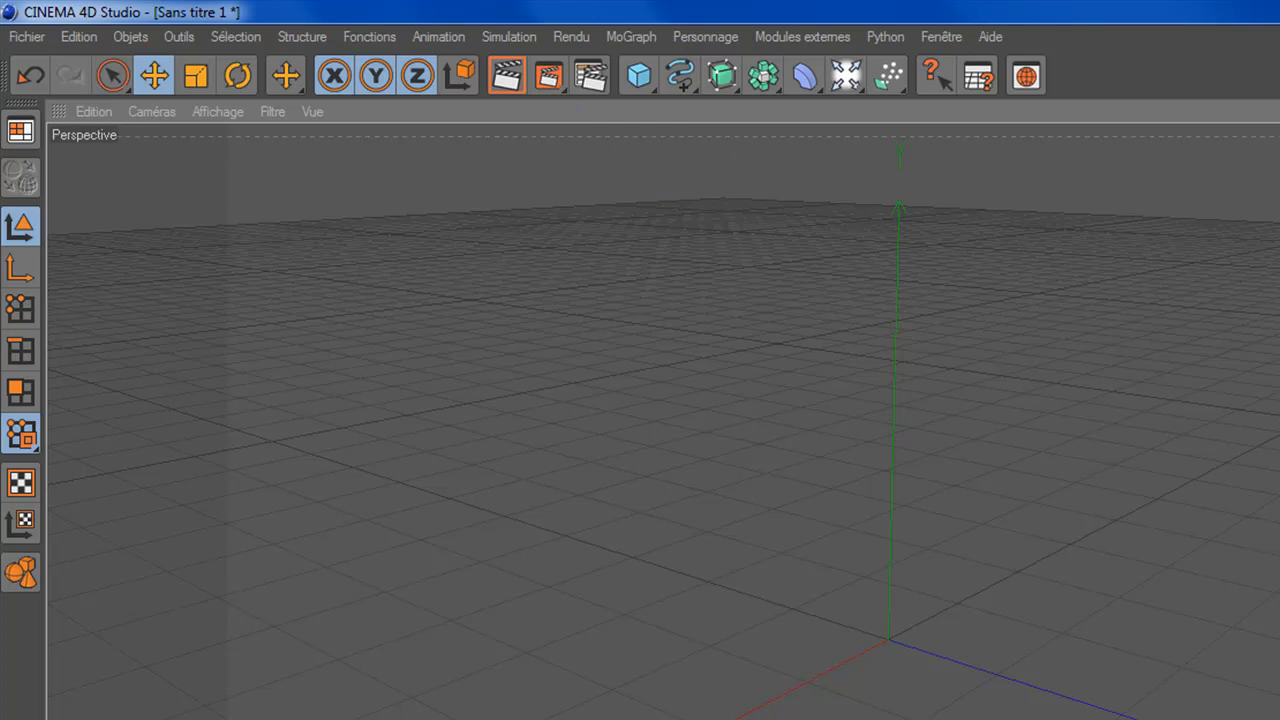
# - Set the render output to the Film/Vidéo preset HDTV 1080 29.97 in the render settings
pyautogui.keyDown('alt'); pyautogui.moveTo(889, 420); pyautogui.dragTo(843, 452, button='middle'); pyautogui.keyUp('alt')
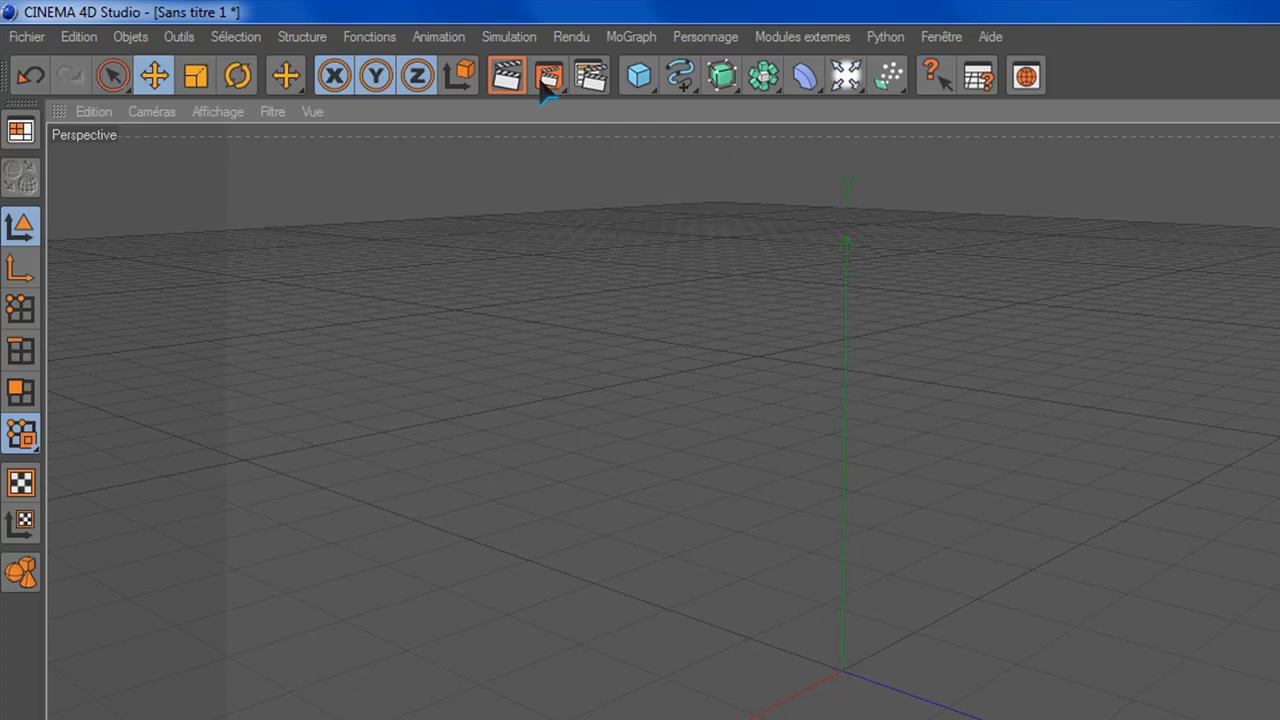
pyautogui.click(593, 80)
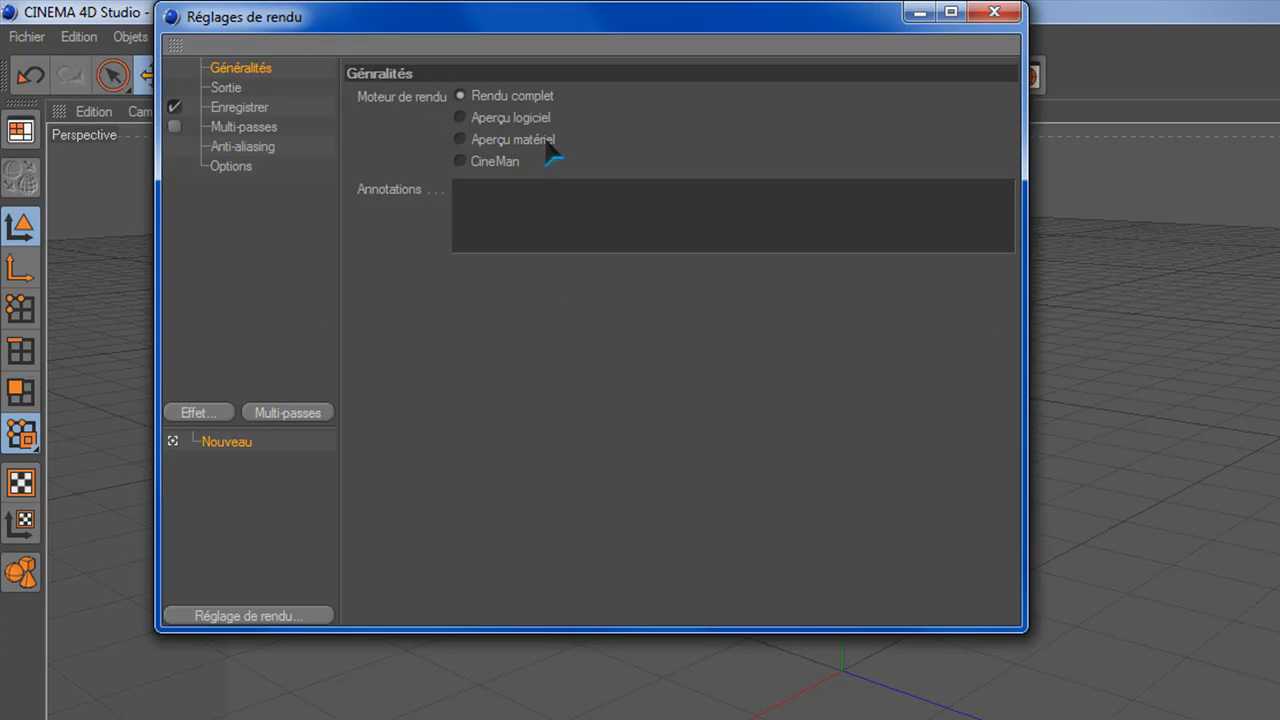
pyautogui.click(228, 88)
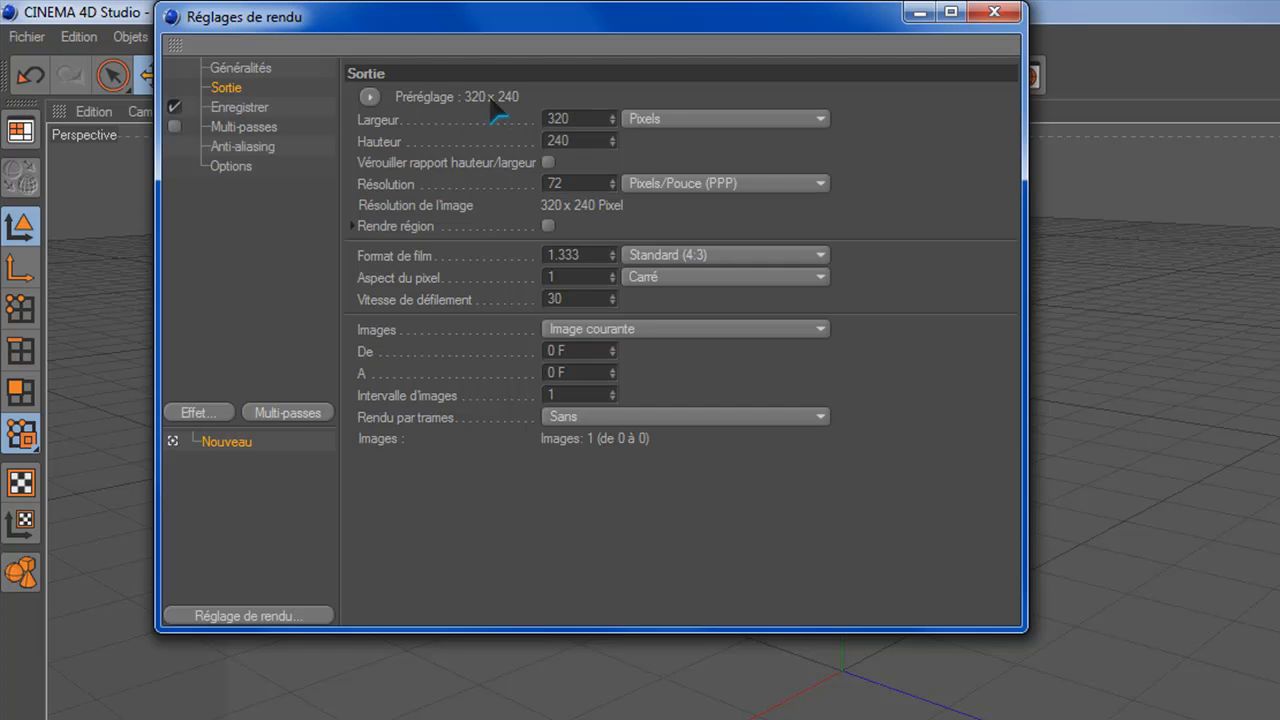
pyautogui.moveTo(610, 18); pyautogui.dragTo(820, 121)
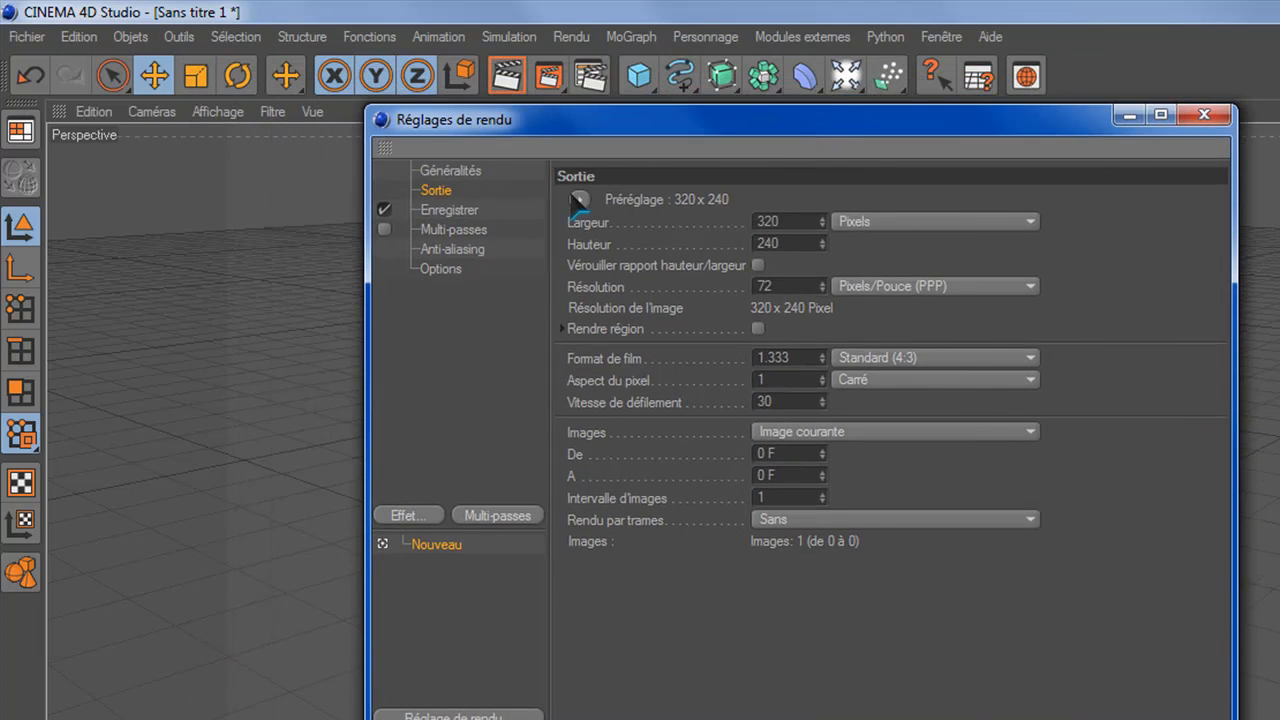
pyautogui.click(580, 200)
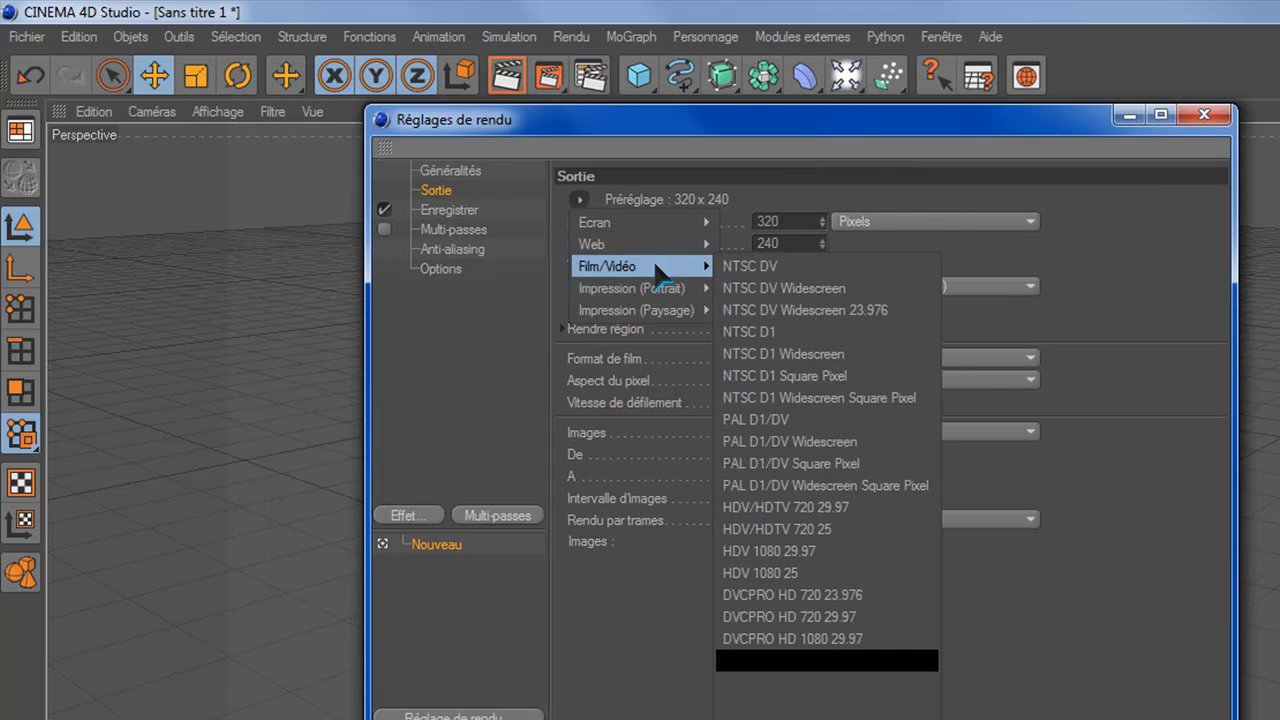
pyautogui.moveTo(690, 228)
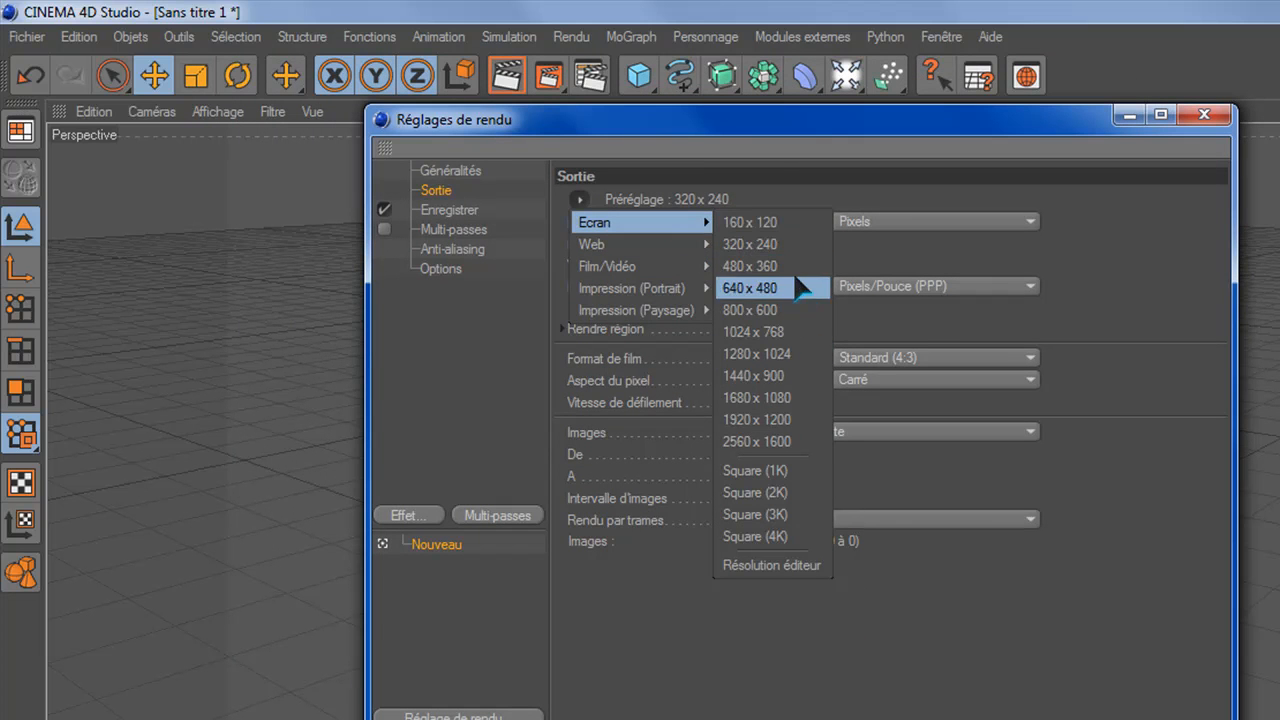
pyautogui.moveTo(638, 268)
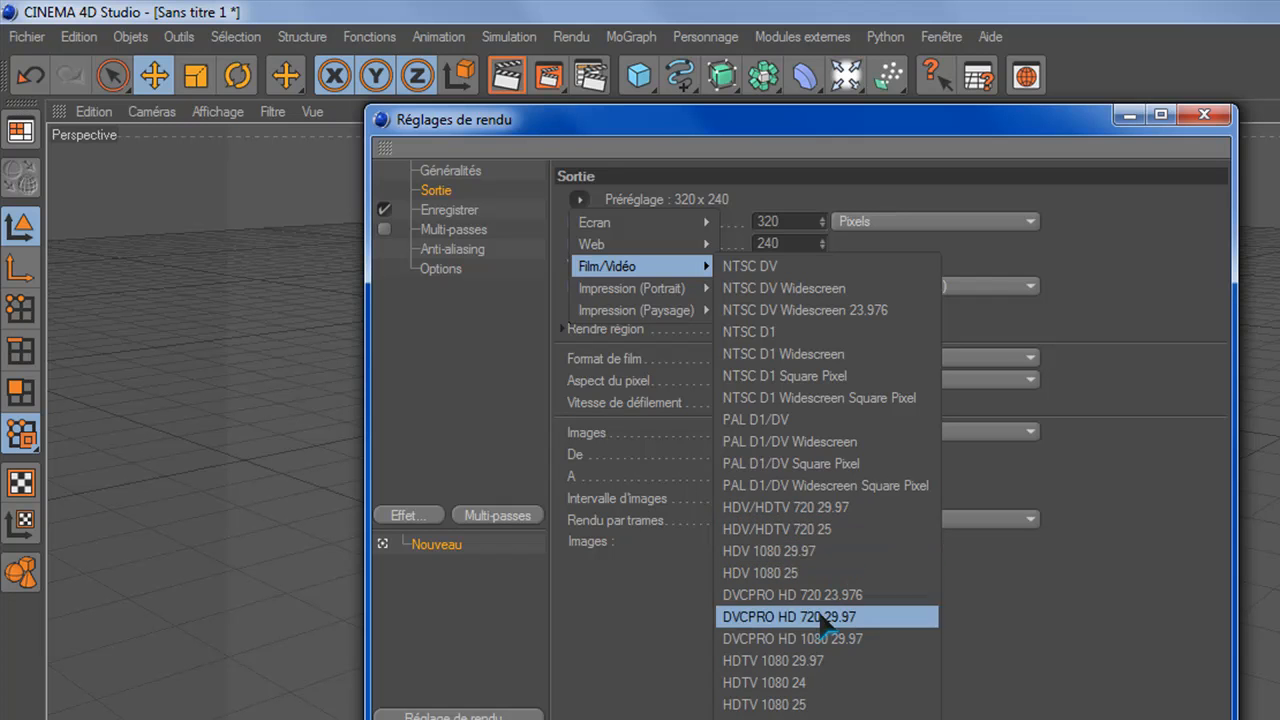
pyautogui.click(824, 664)
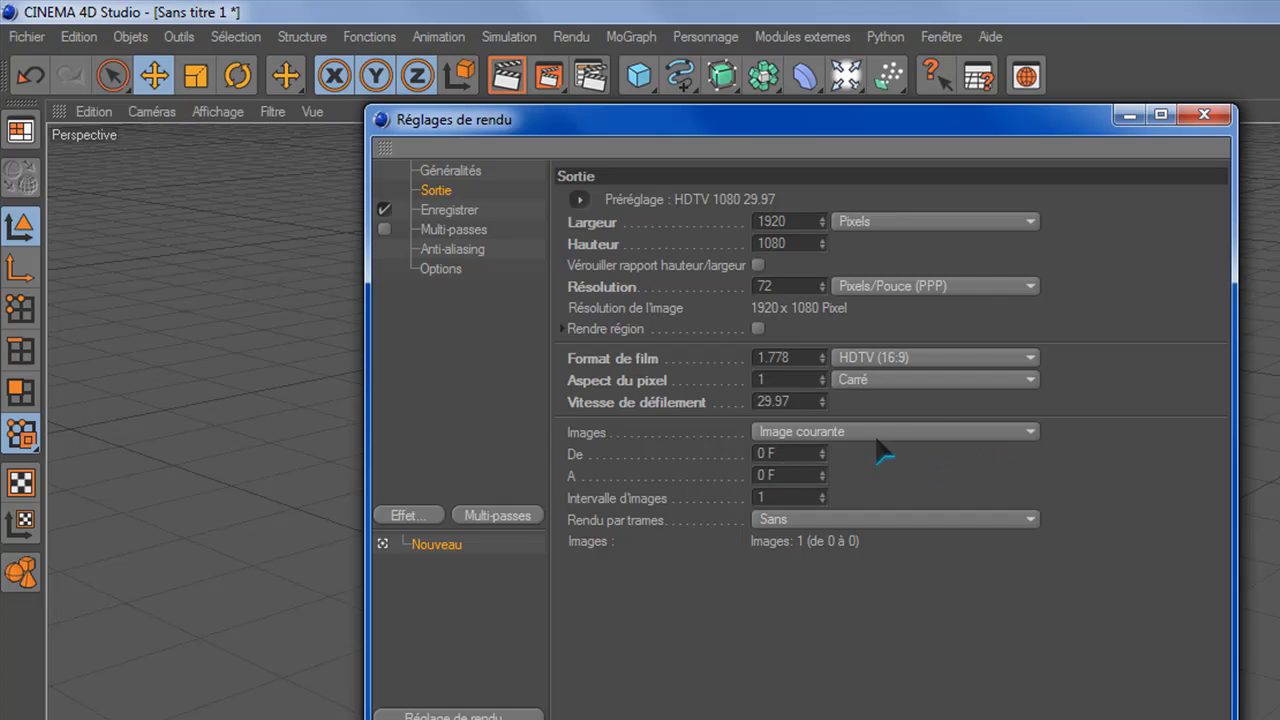
# - Switch the output's rendered images to Toutes les images and back to Image courante
pyautogui.click(1019, 431)
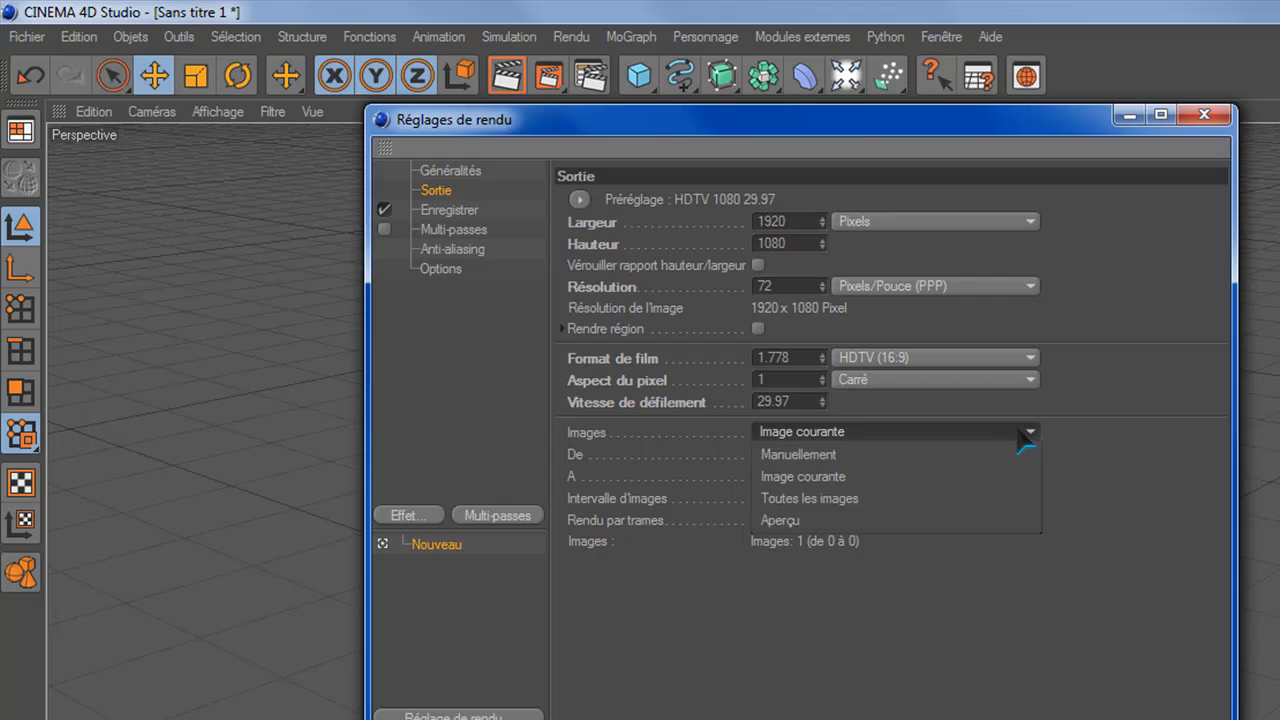
pyautogui.click(855, 498)
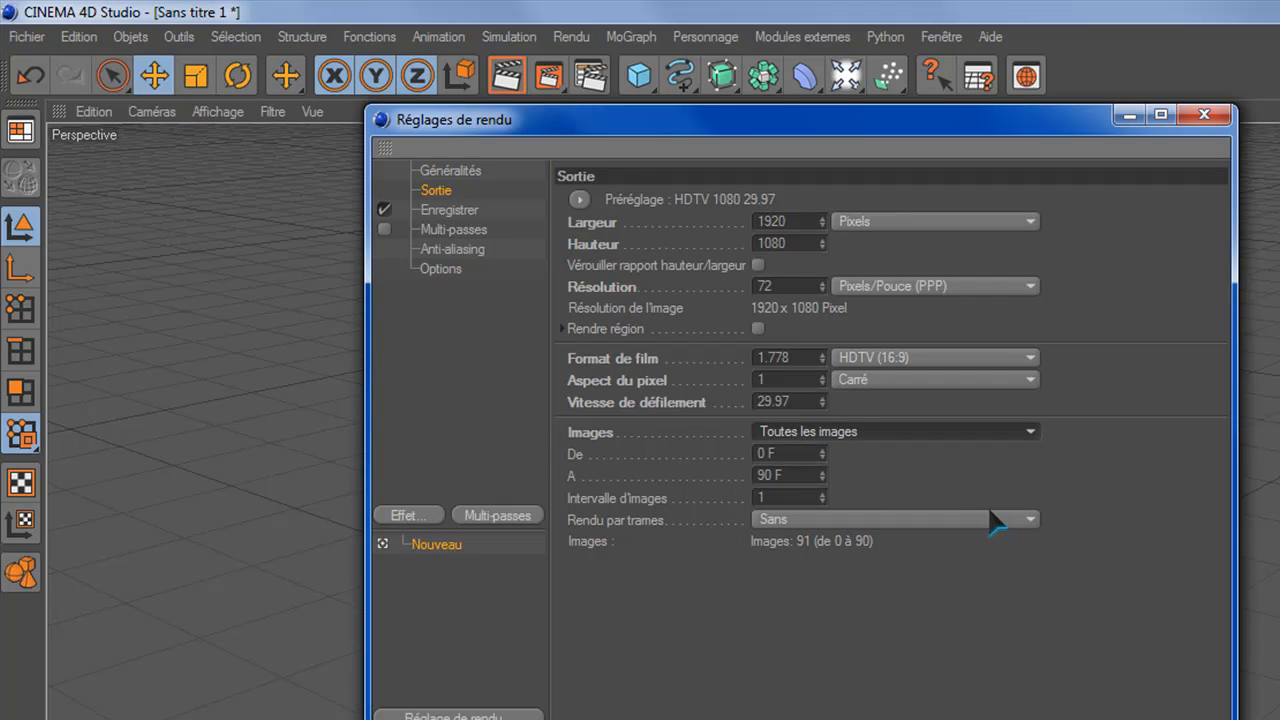
pyautogui.click(1032, 434)
pyautogui.click(889, 476)
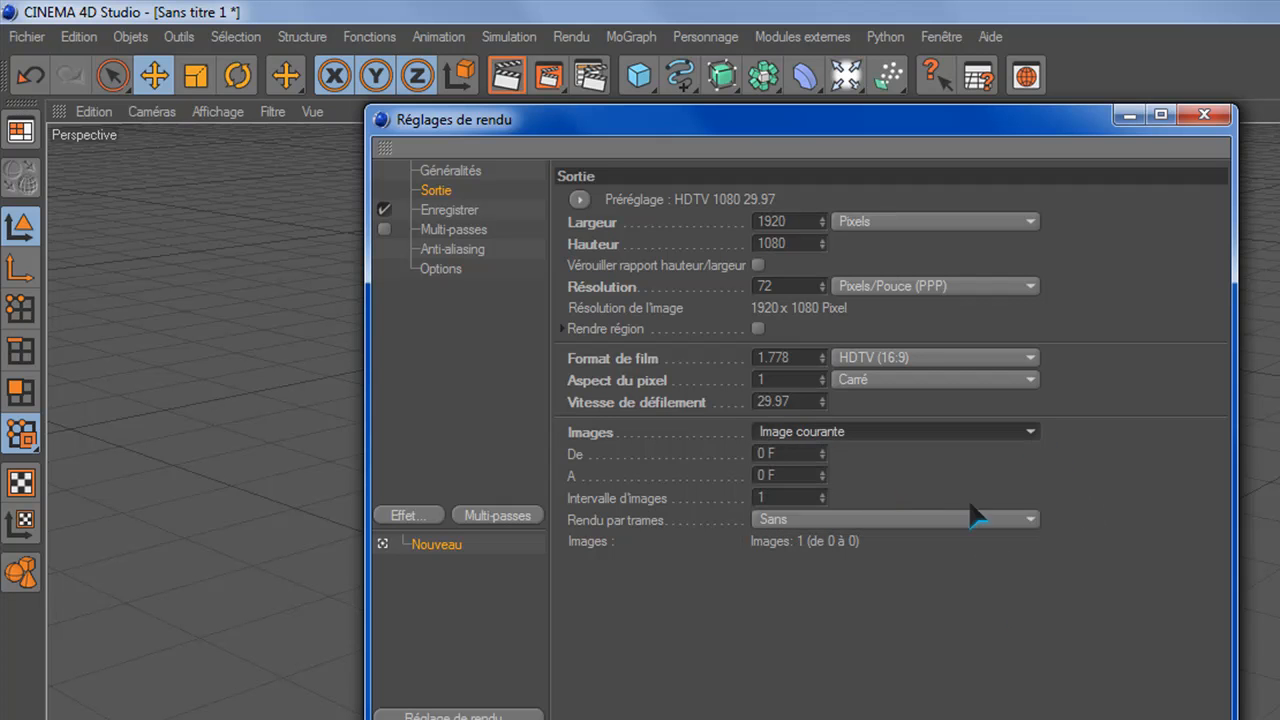
pyautogui.click(460, 215)
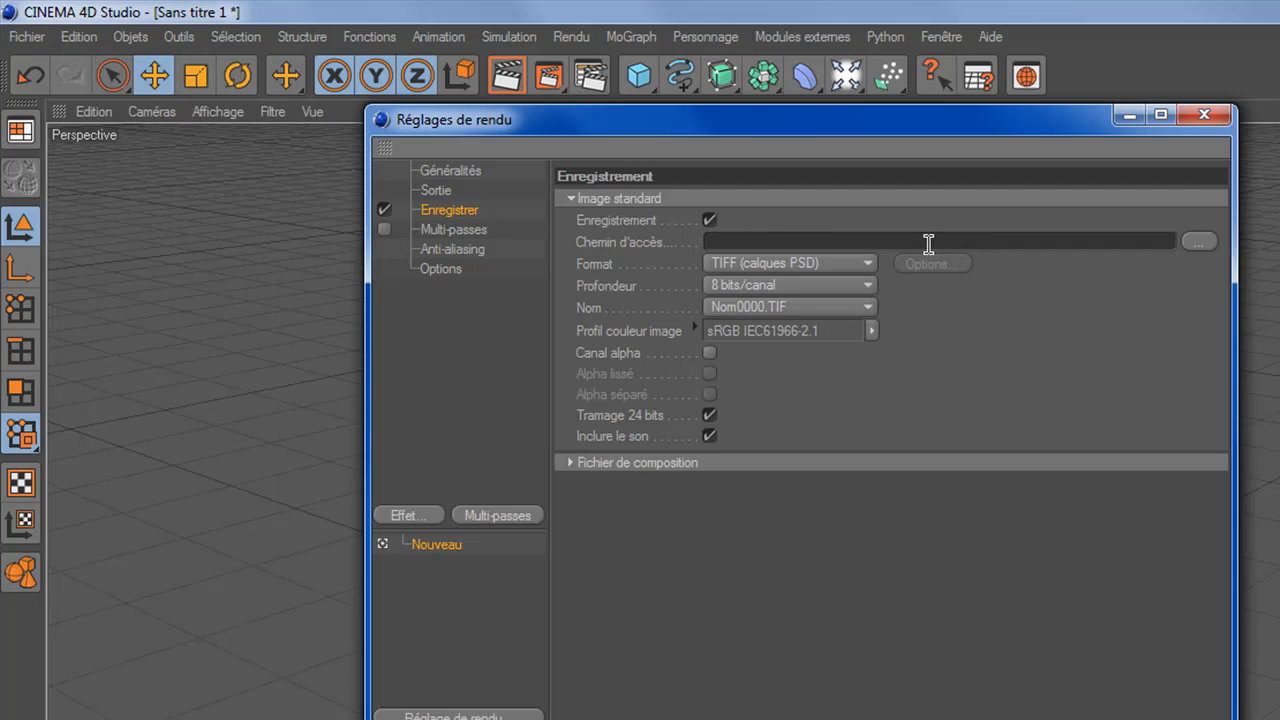
pyautogui.click(1198, 241)
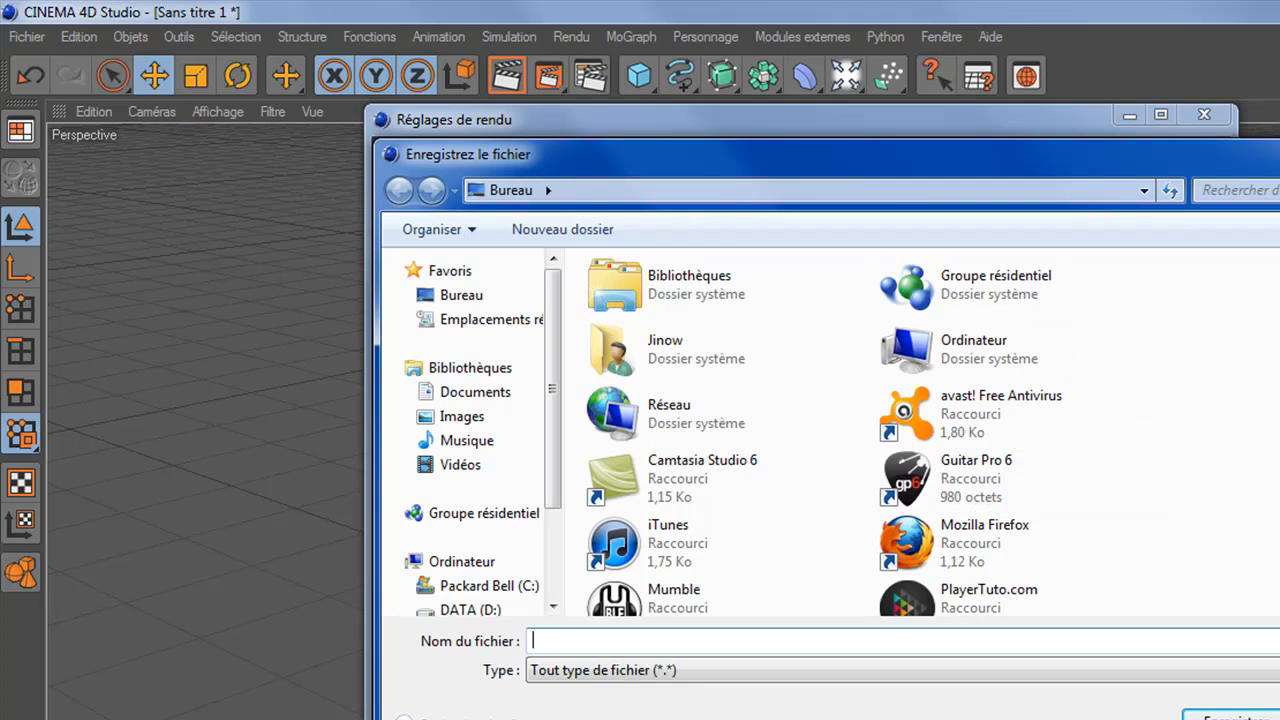
pyautogui.scroll(-15, 1180, 280)
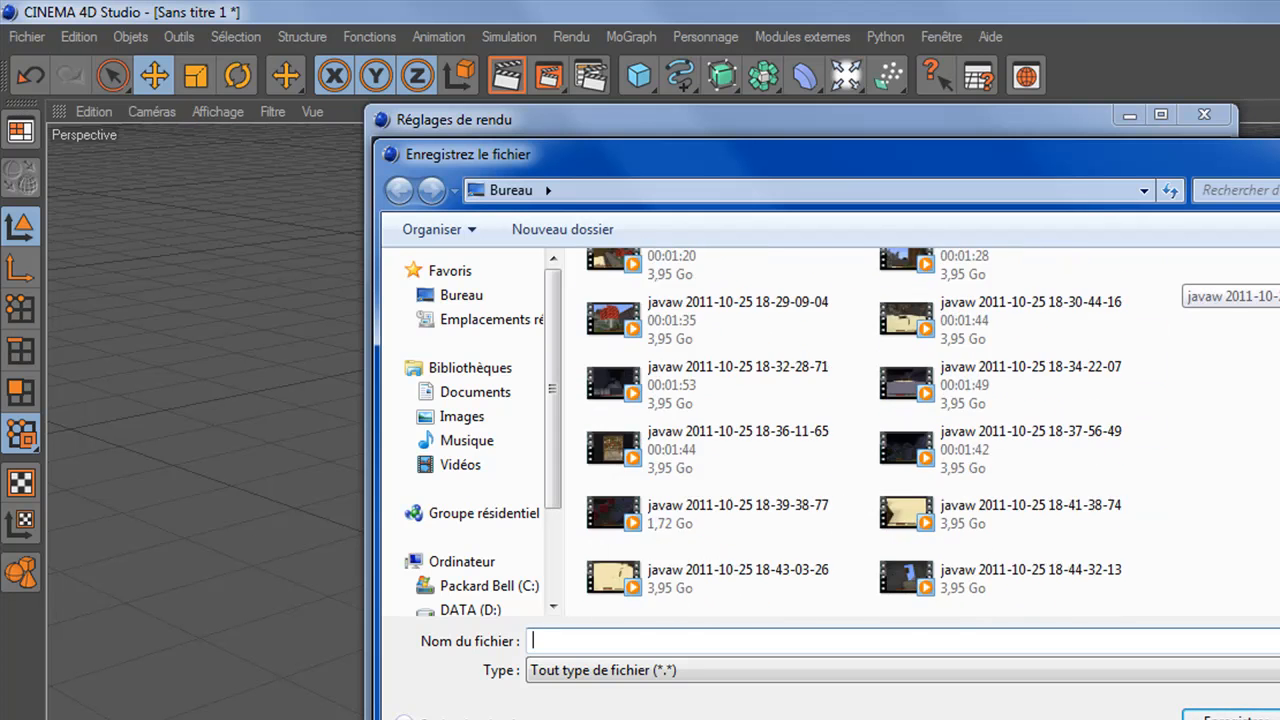
pyautogui.scroll(5, 1180, 280)
pyautogui.scroll(-10, 1180, 280)
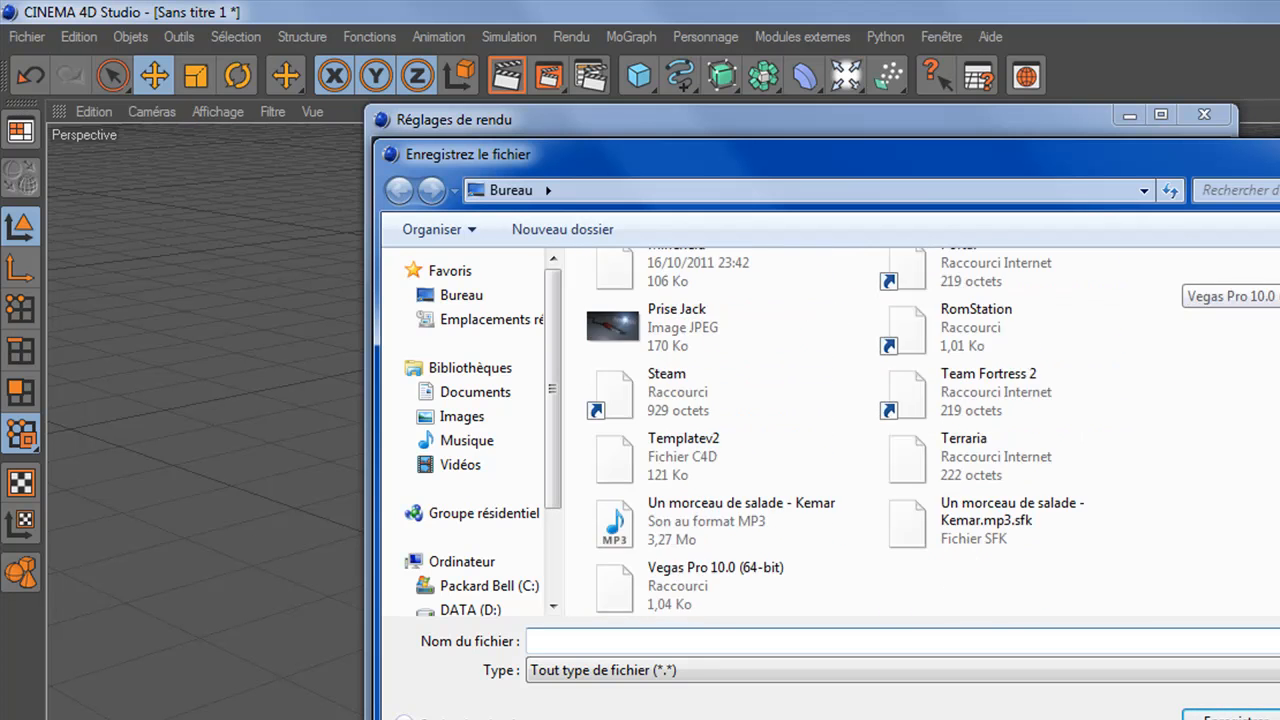
pyautogui.scroll(15, 1180, 280)
pyautogui.write('fghfgh')
pyautogui.moveTo(590, 641); pyautogui.dragTo(488, 642)
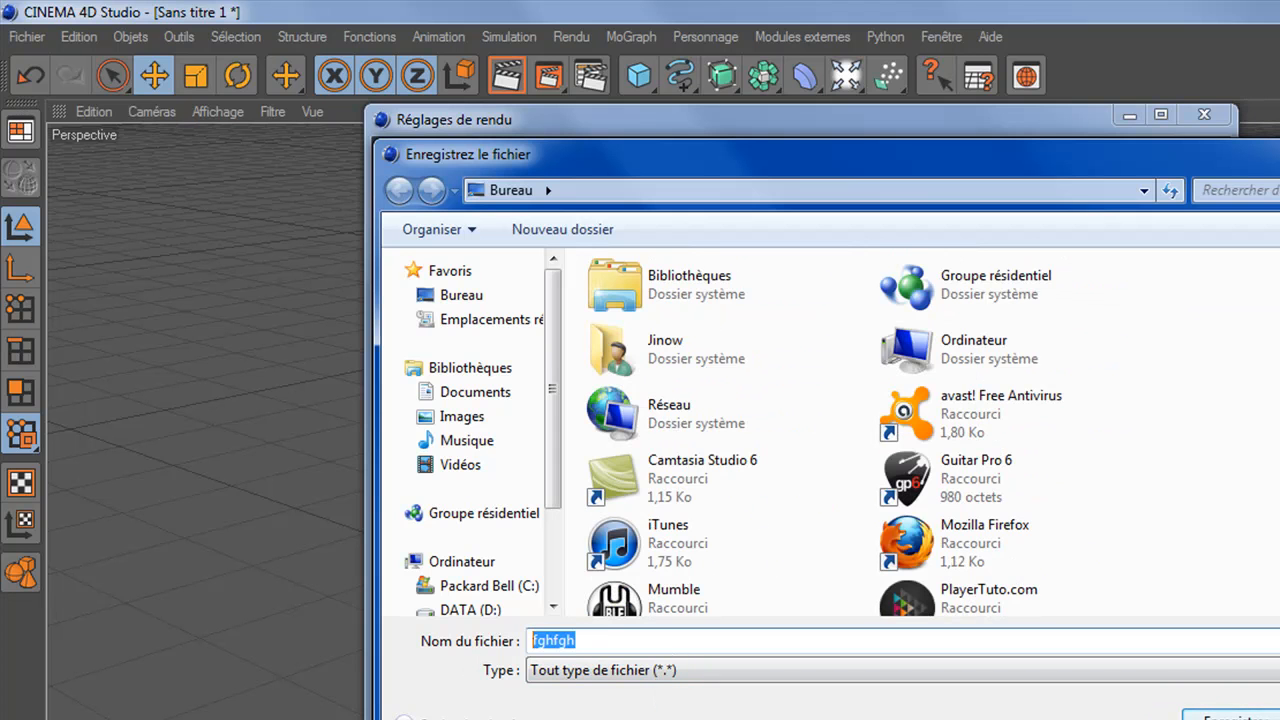
pyautogui.click(1272, 718)
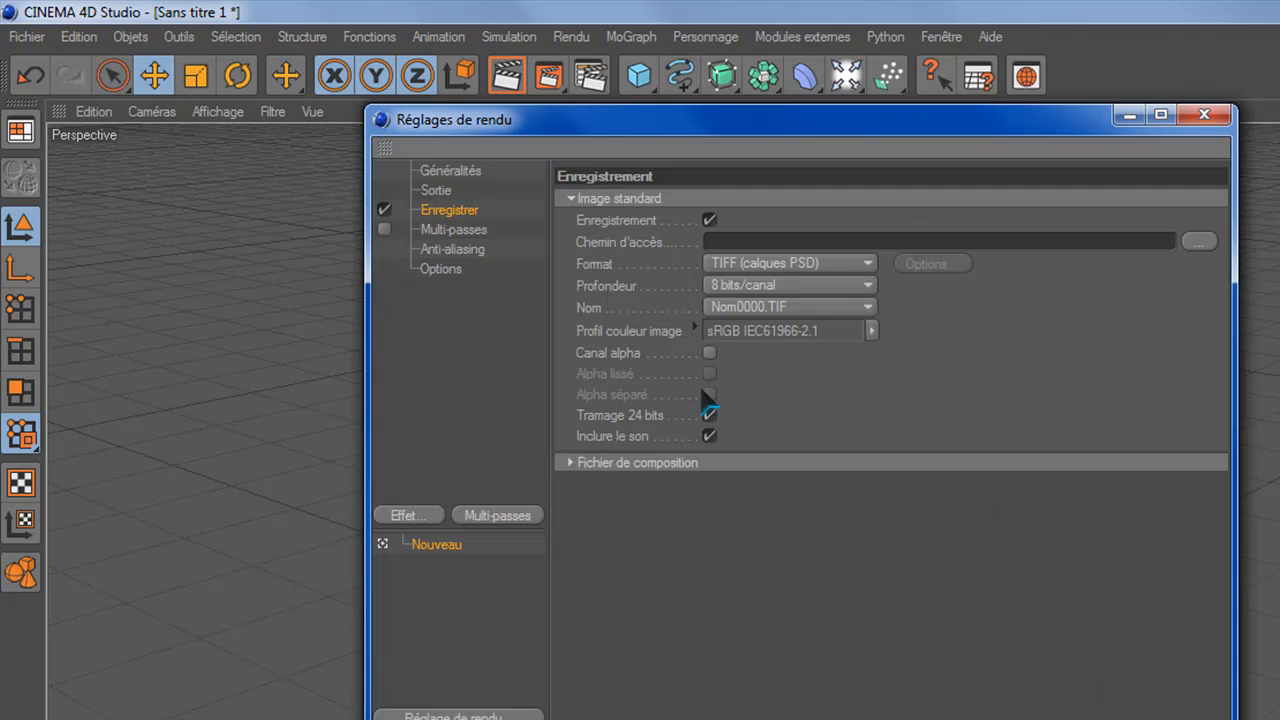
# - Review the available image save formats and the multi-pass and anti-aliasing render settings
pyautogui.click(862, 262)
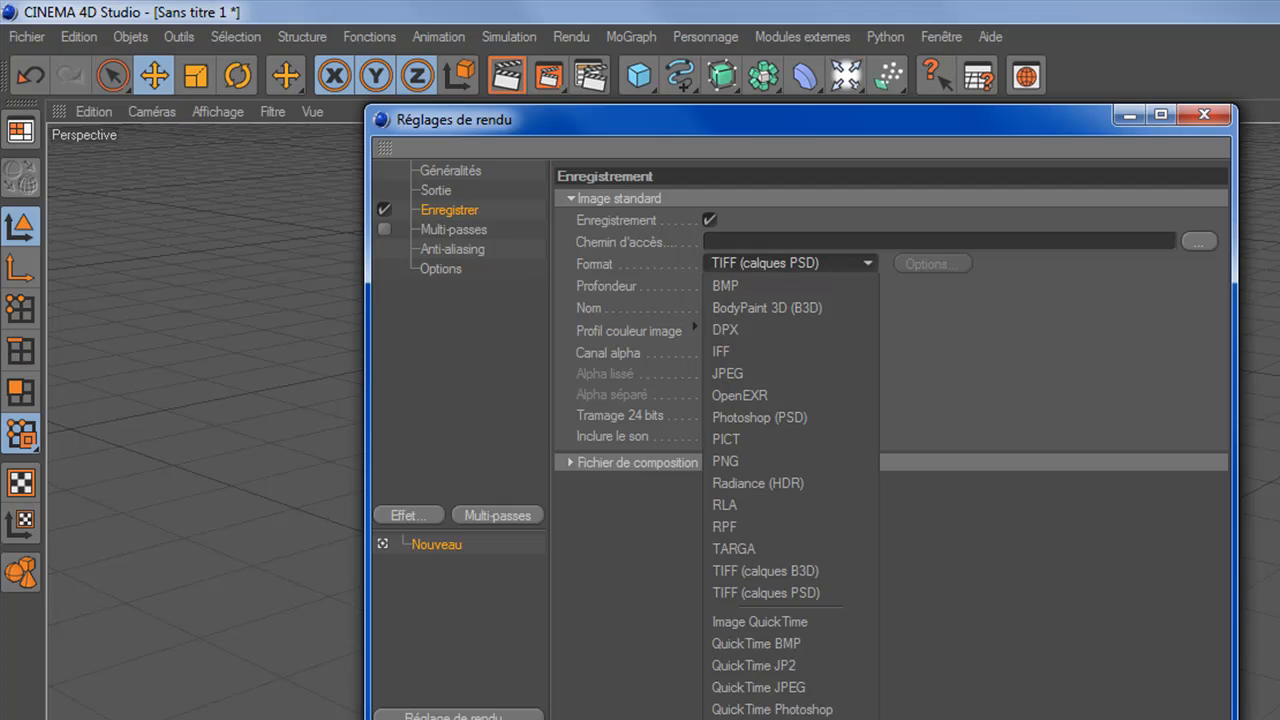
pyautogui.click(971, 634)
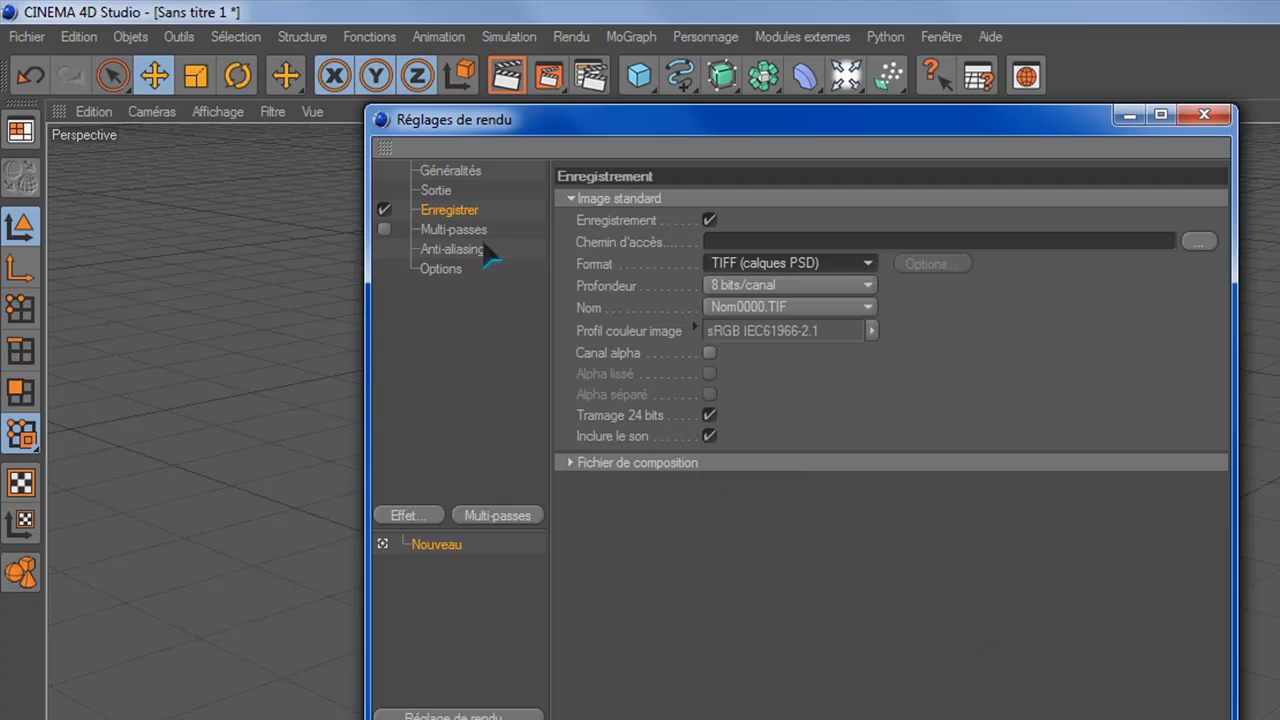
pyautogui.click(455, 230)
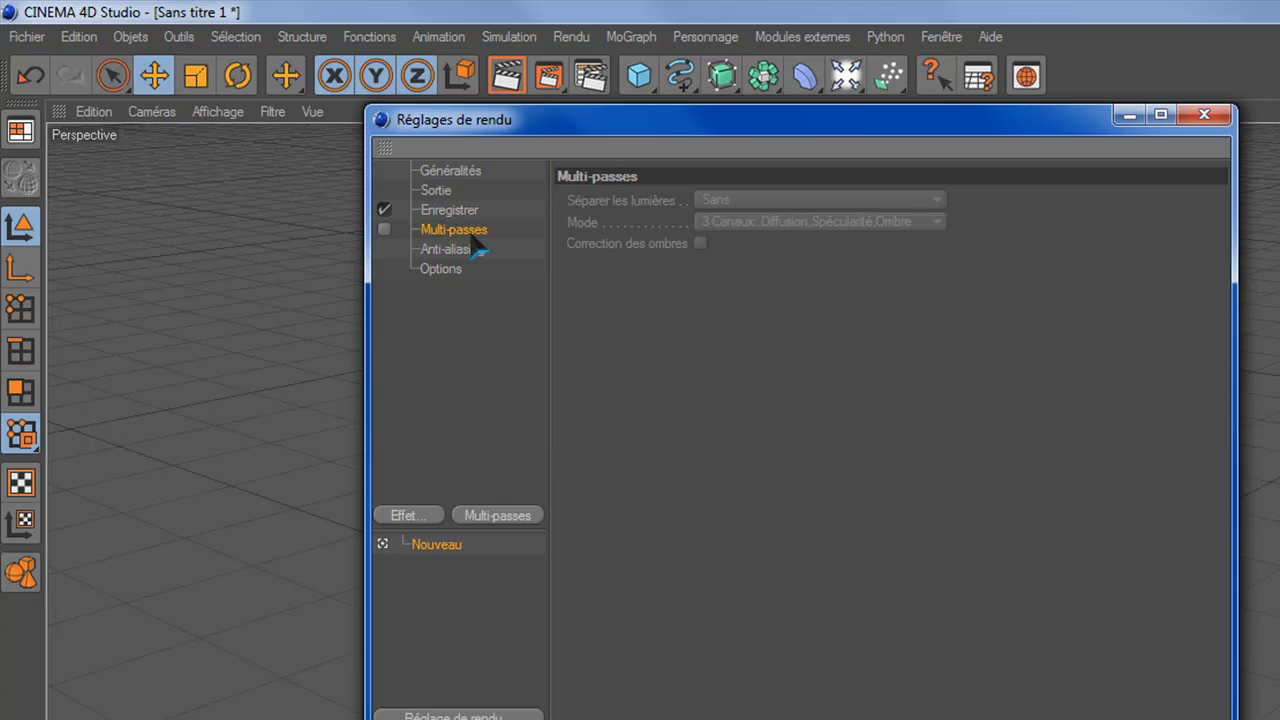
pyautogui.click(468, 250)
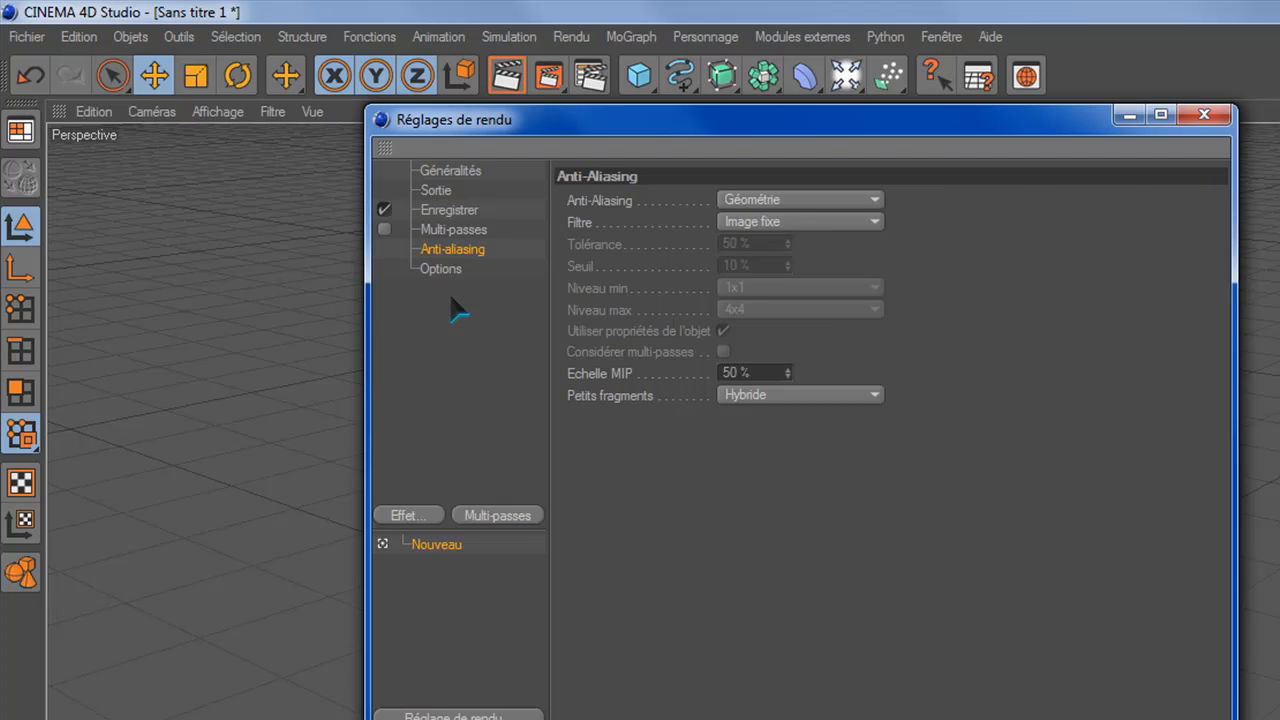
pyautogui.moveTo(1012, 128); pyautogui.dragTo(1198, 286)
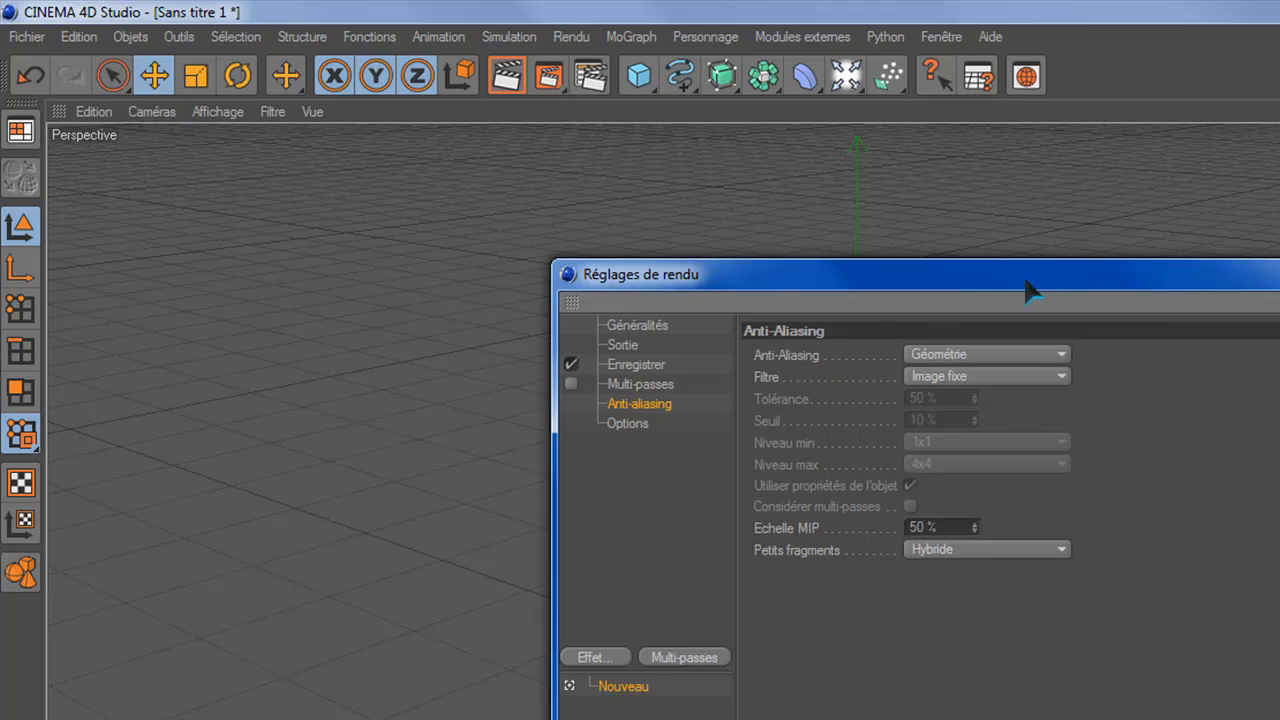
pyautogui.moveTo(1189, 277); pyautogui.dragTo(1279, 303)
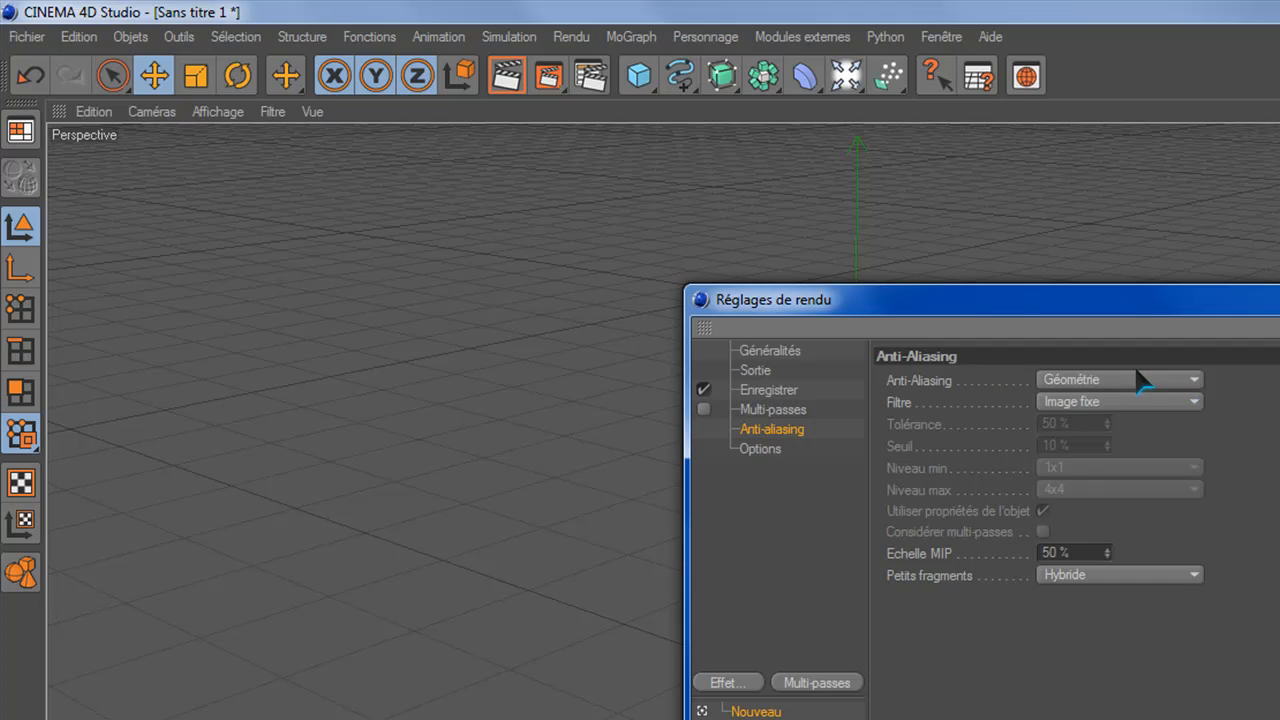
# - Switch the render settings' anti-aliasing mode to Sans and back to Géométrie
pyautogui.click(1140, 380)
pyautogui.click(1068, 404)
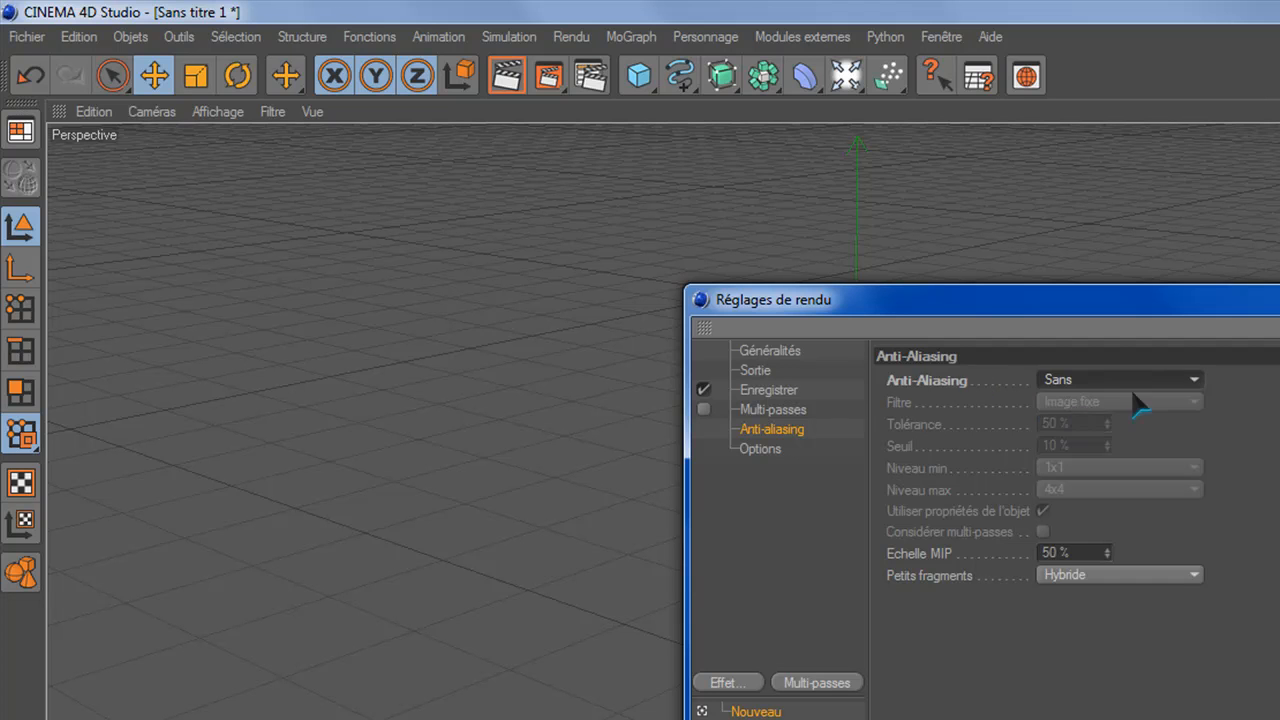
pyautogui.click(1196, 381)
pyautogui.click(1090, 425)
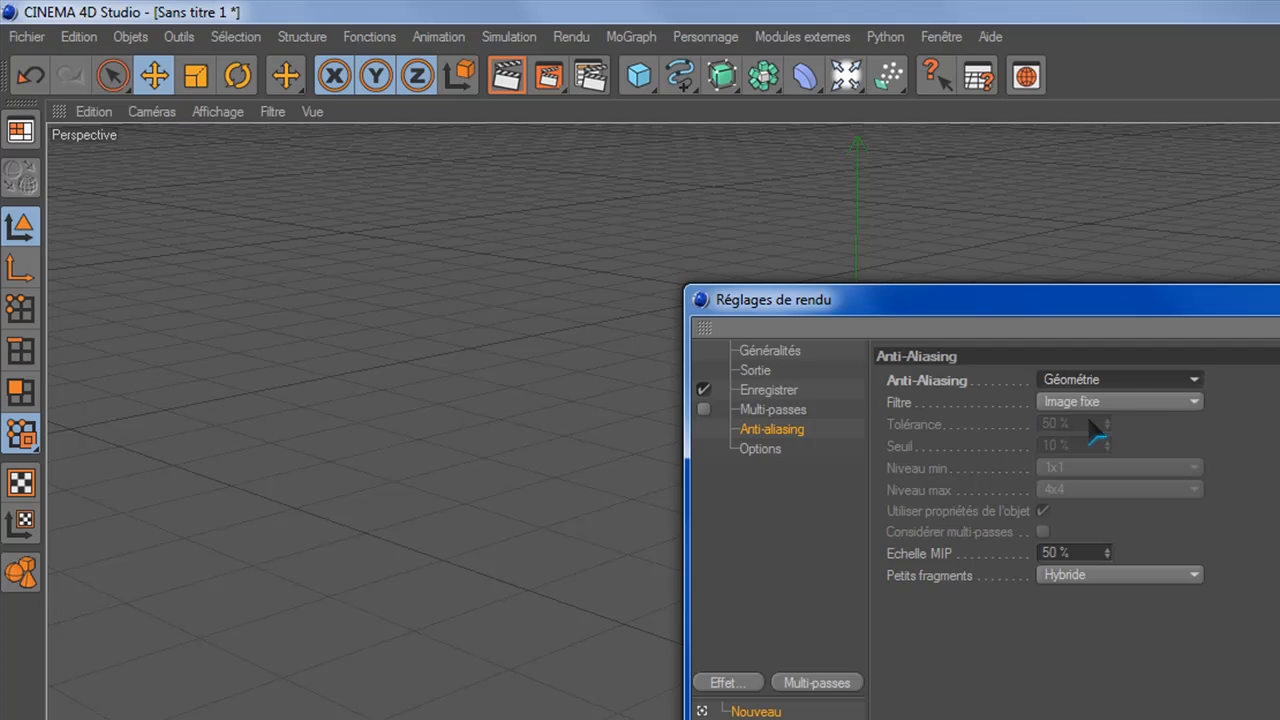
# - Set the anti-aliasing mode to Au mieux, comparing it with Géométrie, and open the Options page of the render settings
pyautogui.click(1195, 380)
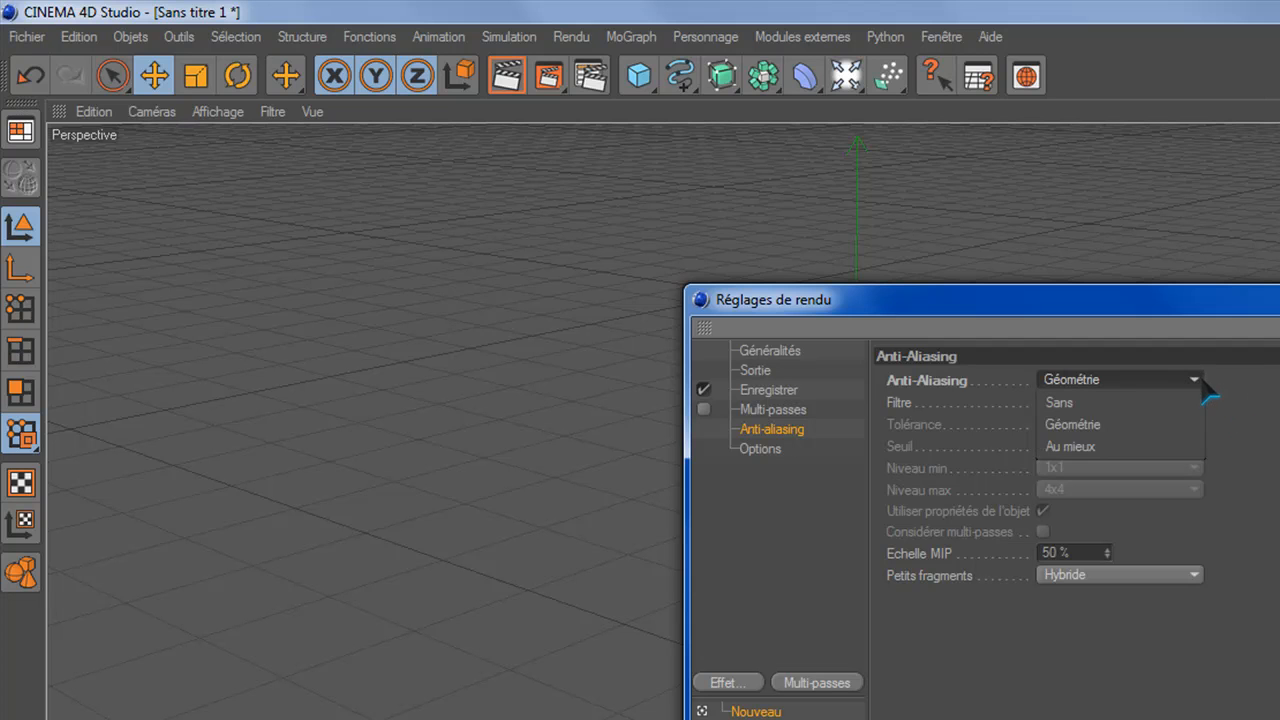
pyautogui.click(1073, 447)
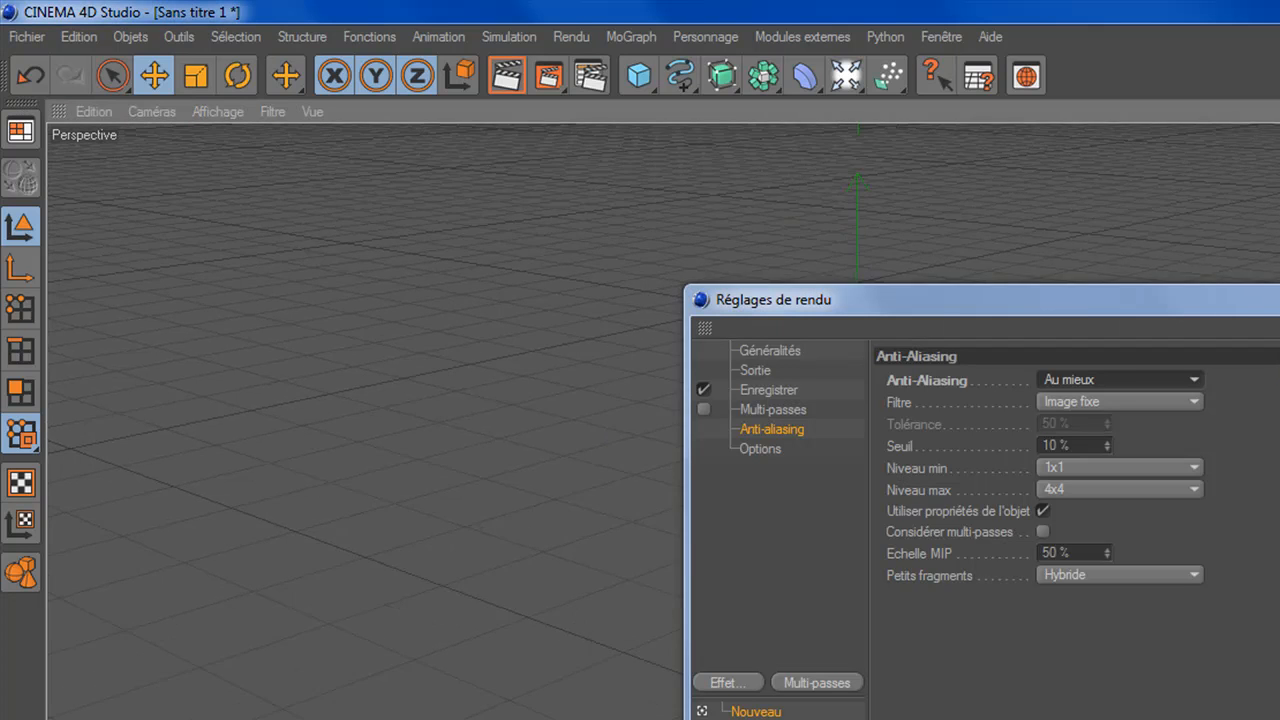
pyautogui.moveTo(1279, 300); pyautogui.dragTo(1279, 229)
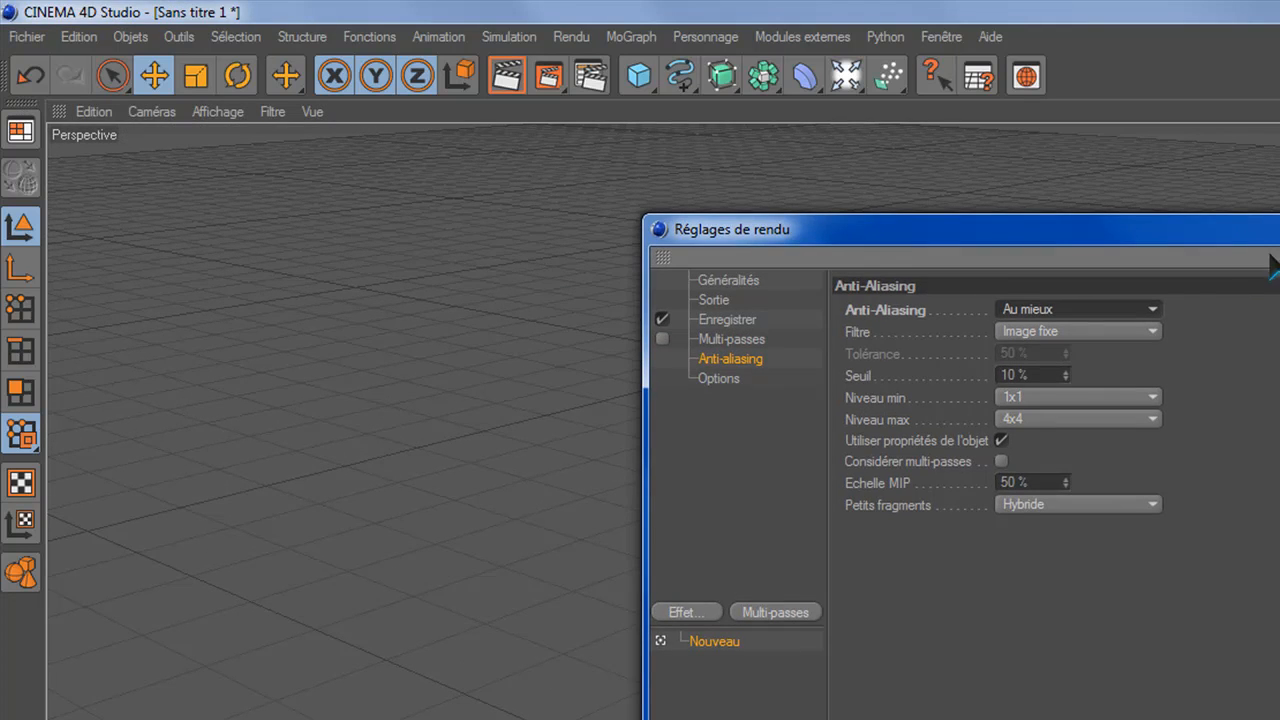
pyautogui.click(1152, 309)
pyautogui.click(1090, 352)
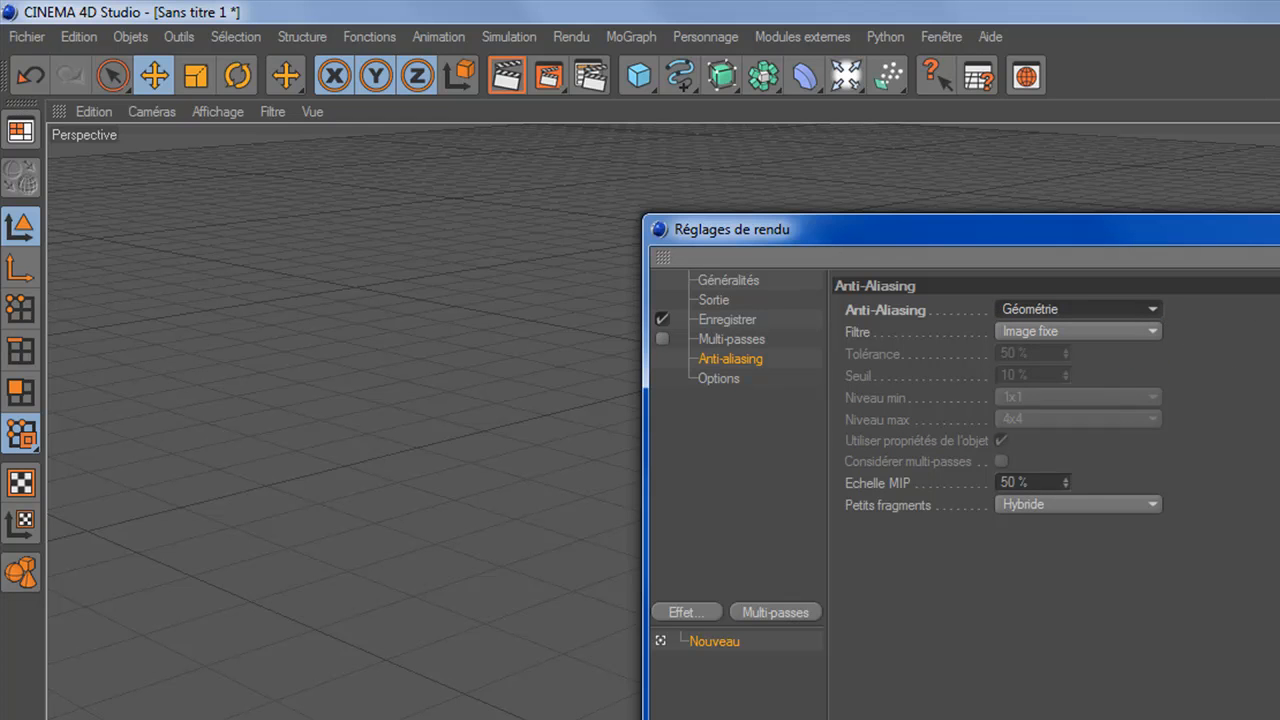
pyautogui.click(1154, 312)
pyautogui.click(1060, 375)
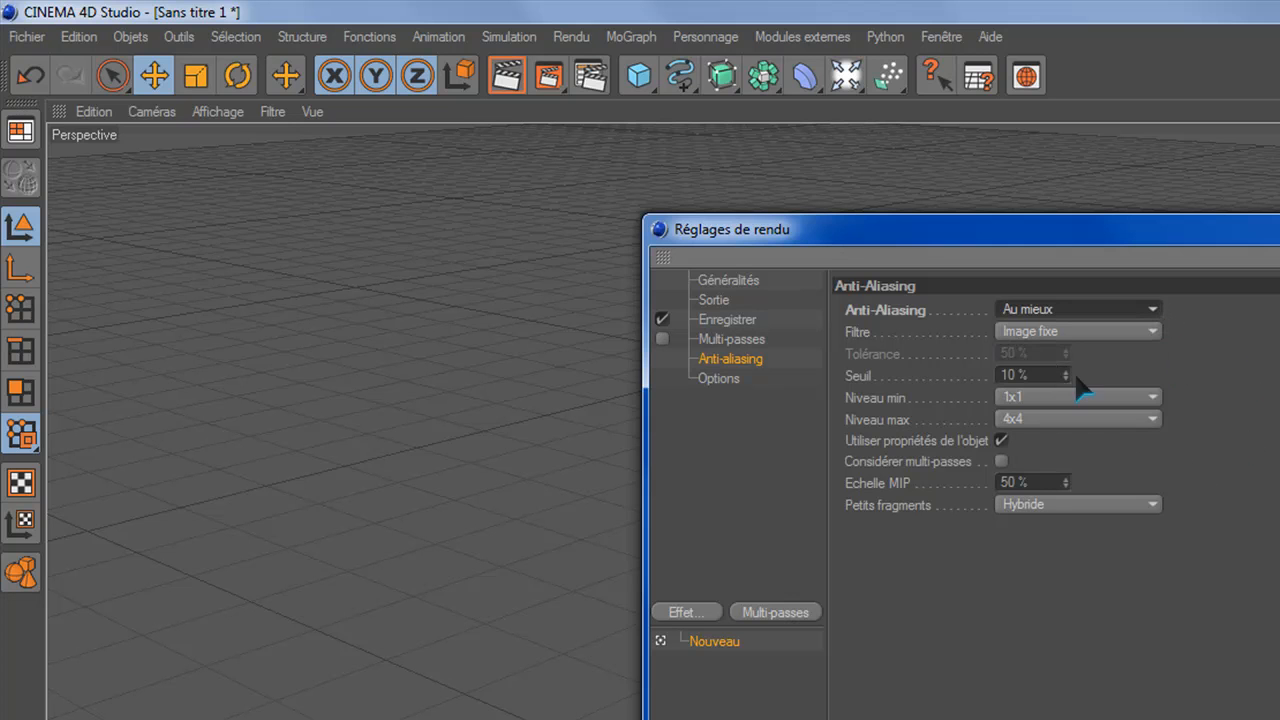
pyautogui.click(728, 378)
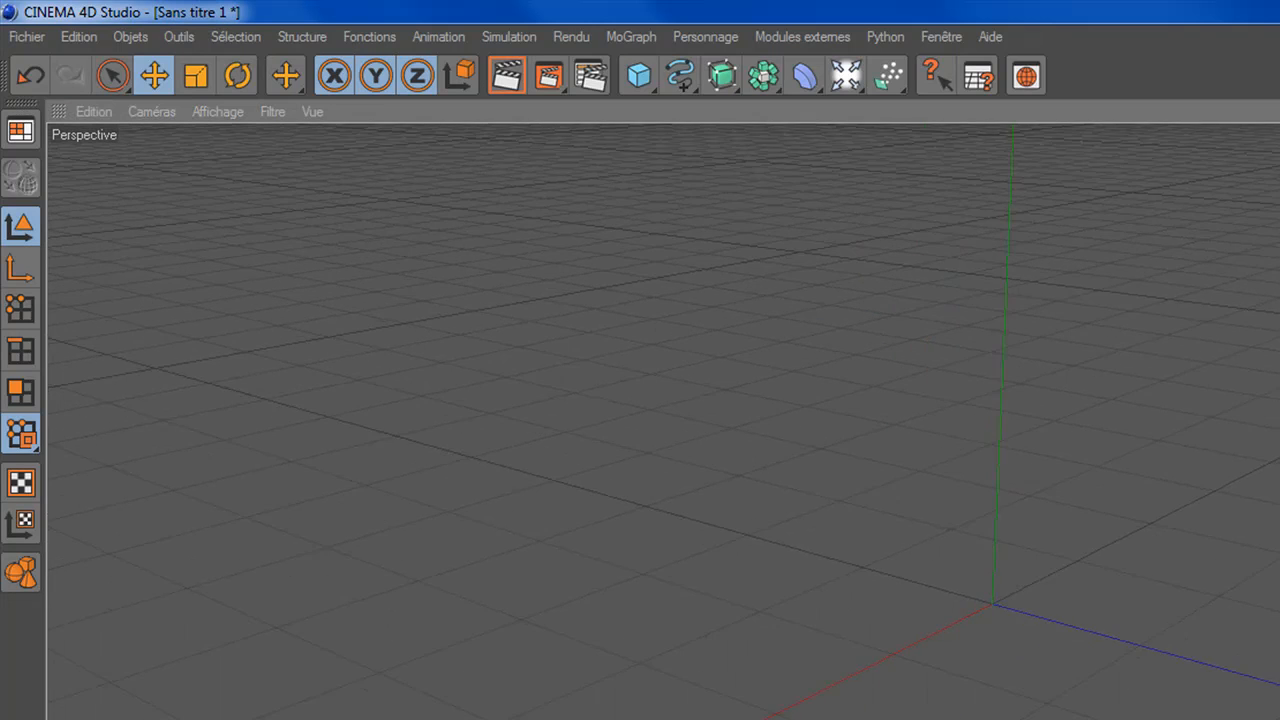
pyautogui.scroll(-2, 663, 421)
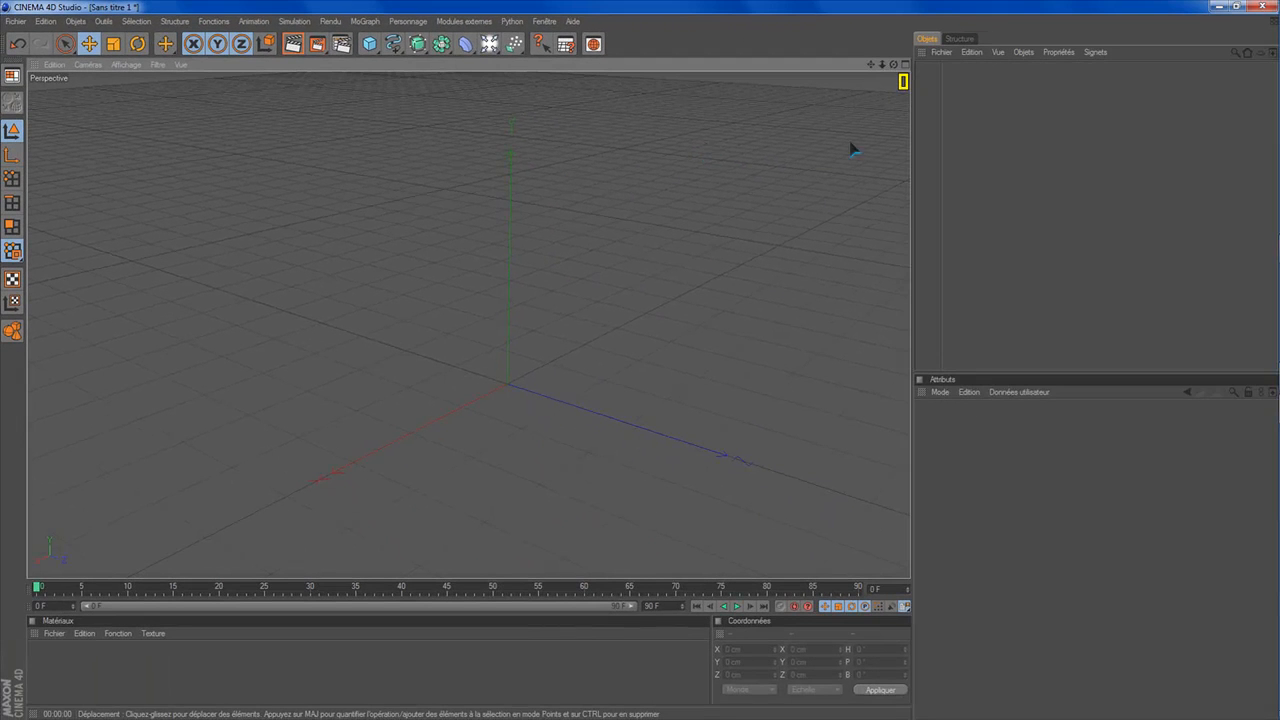
pyautogui.moveTo(870, 65); pyautogui.dragTo(844, 84)
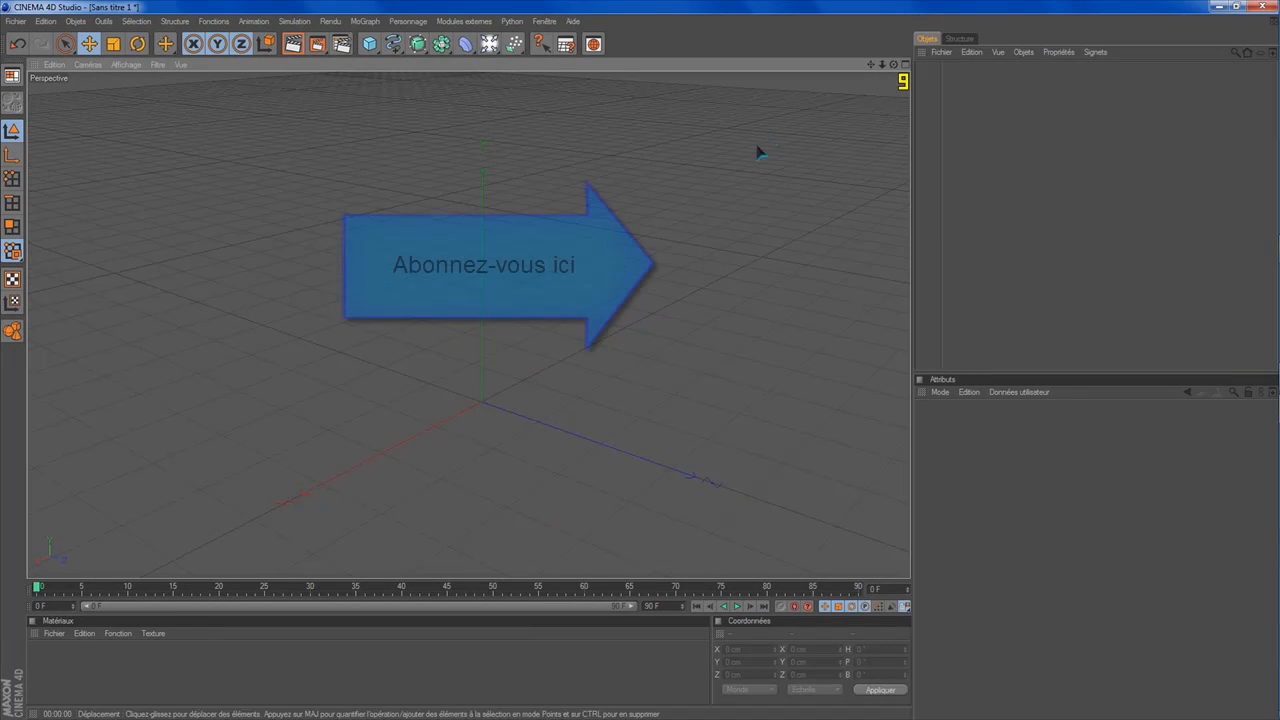